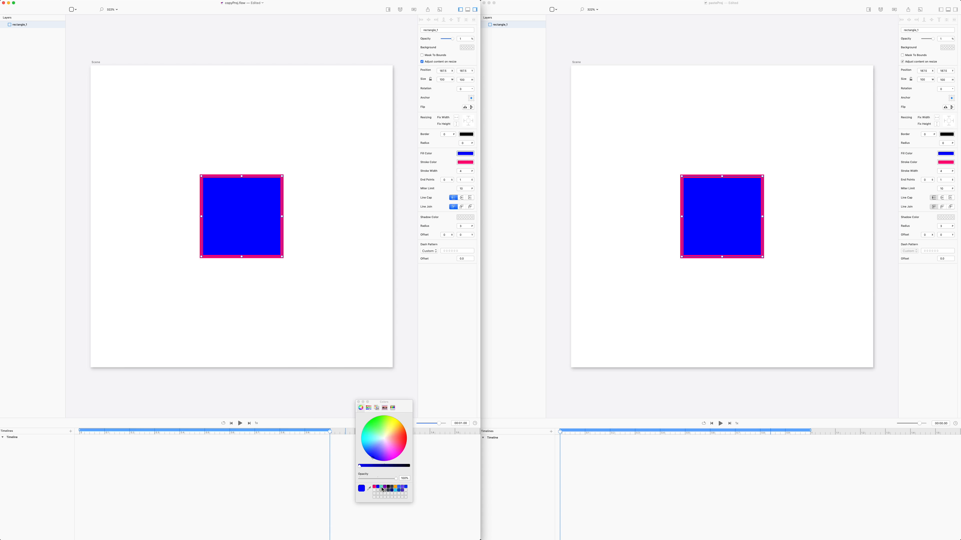
Change the copyProj rectangle's fill colour to turquoise and its stroke colour to purple at the 1-second mark.
{"action": "left_click", "coordinate": [382, 490]}
{"action": "left_click", "coordinate": [354, 398]}
{"action": "left_click", "coordinate": [358, 401]}
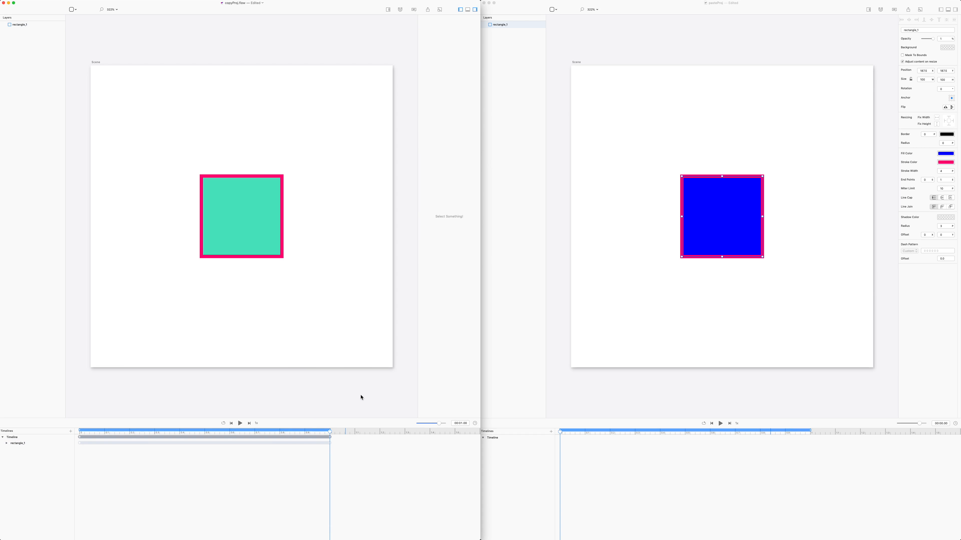
{"action": "left_click", "coordinate": [253, 242]}
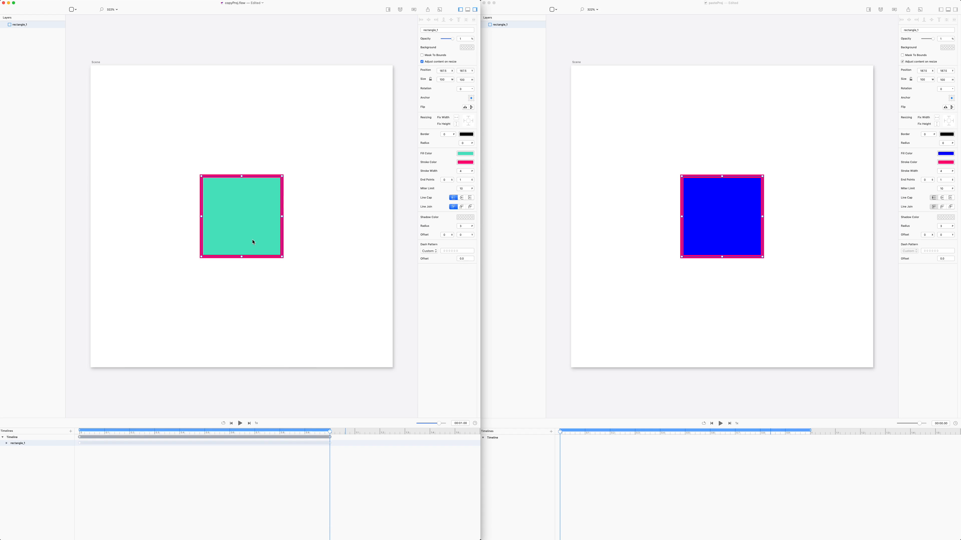
{"action": "left_click", "coordinate": [470, 163]}
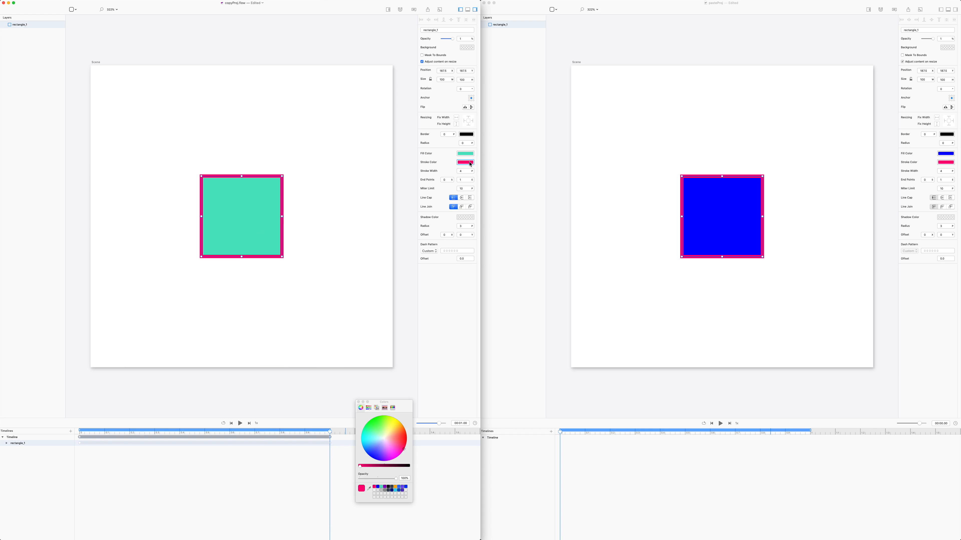
{"action": "left_click", "coordinate": [385, 487]}
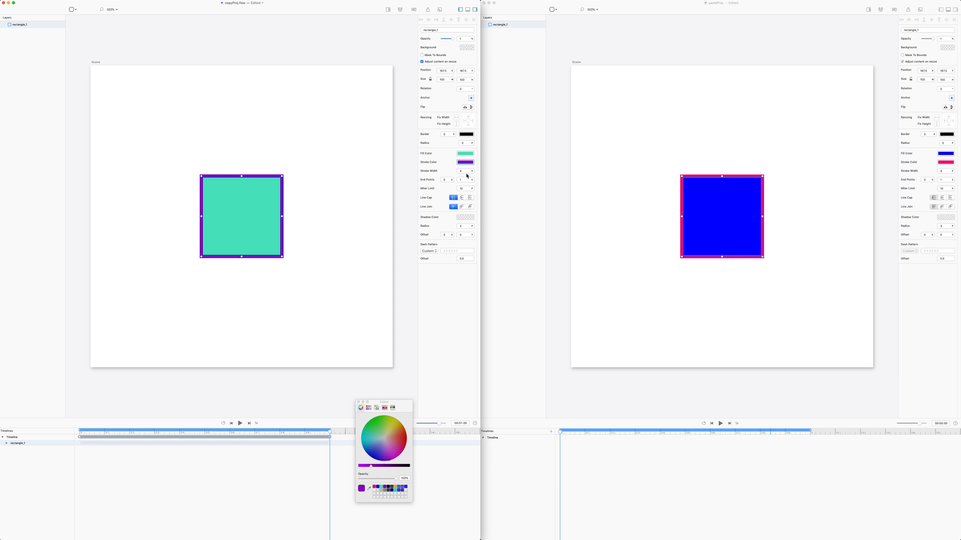
Set the rectangle's stroke width to 20 and its rotation to 135 degrees at 1 second.
{"action": "key", "text": "Return"}
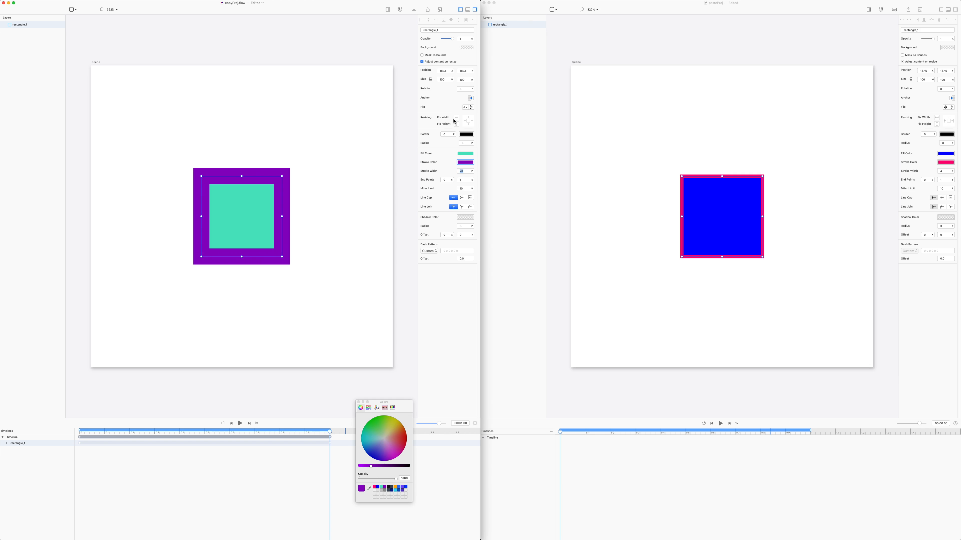
{"action": "left_click", "coordinate": [466, 88]}
{"action": "key", "text": "Return"}
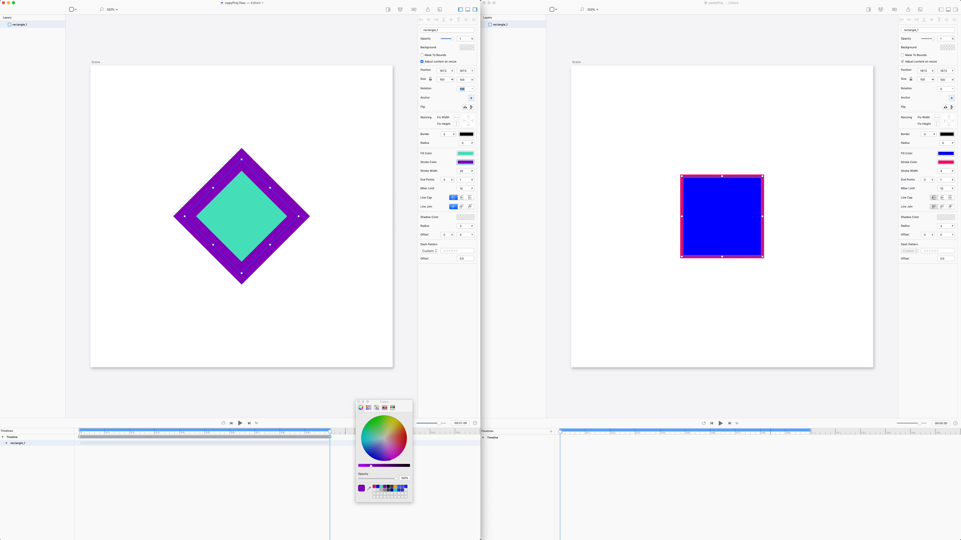
Preview the rectangle's animation, close the colour picker and expand the property tracks of rectangle_1 in the timeline.
{"action": "key", "text": "space"}
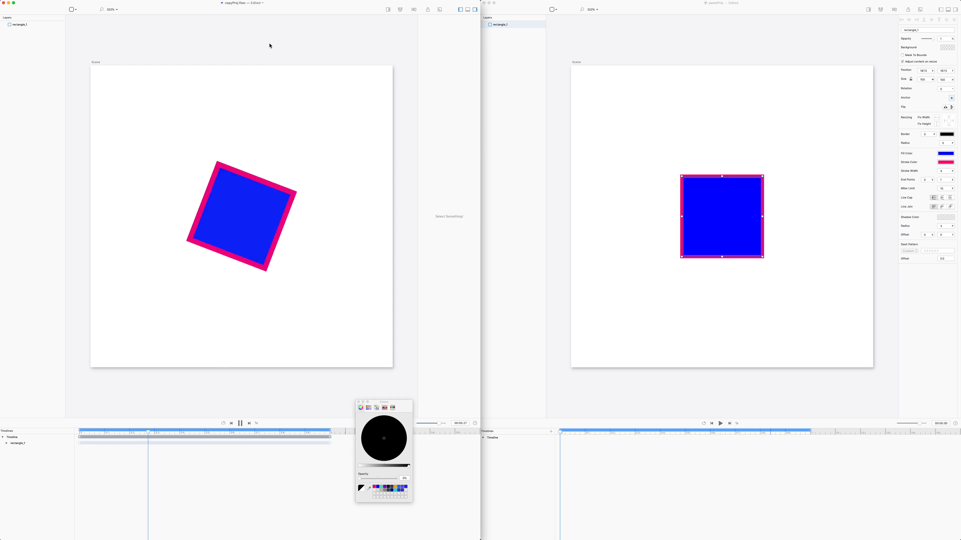
{"action": "key", "text": "space"}
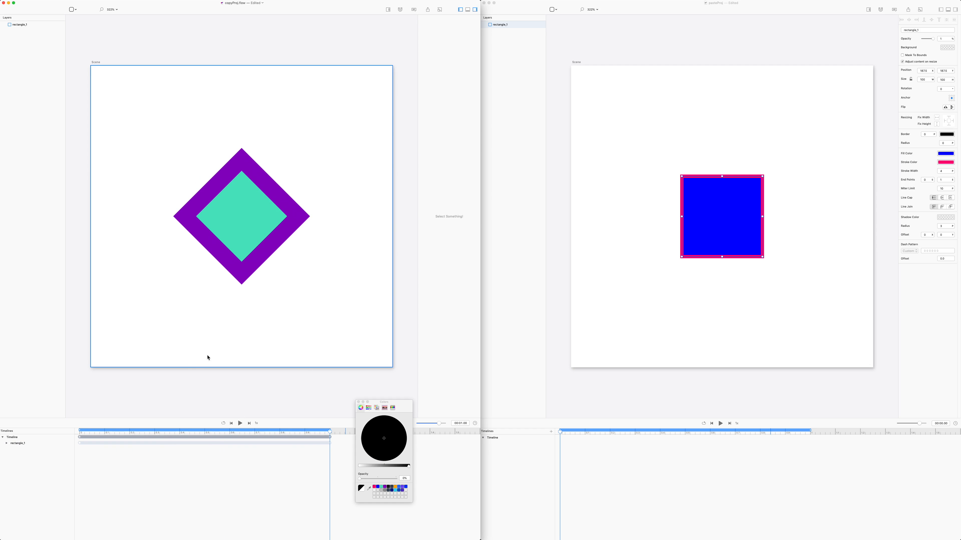
{"action": "left_click", "coordinate": [359, 402]}
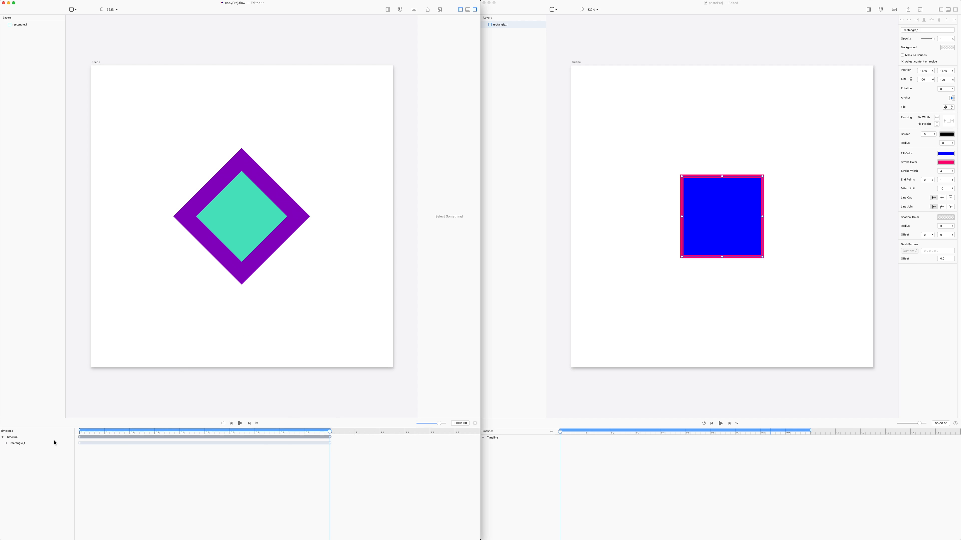
{"action": "left_click", "coordinate": [7, 443]}
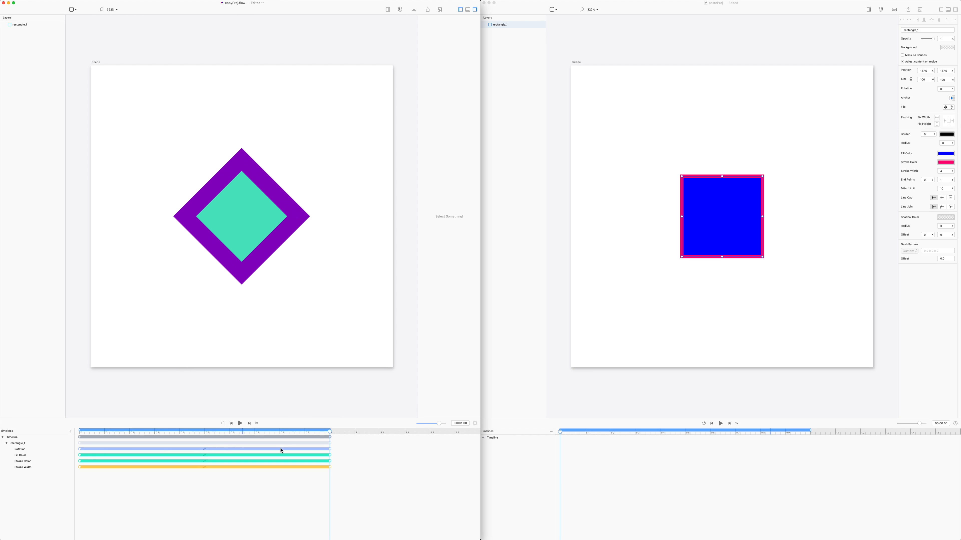
Move the four end keyframes of rectangle_1 to 0.5 seconds and preview the shortened animation.
{"action": "left_click_drag", "start_coordinate": [335, 447], "coordinate": [206, 456]}
{"action": "left_click", "coordinate": [261, 378]}
{"action": "key", "text": "space"}
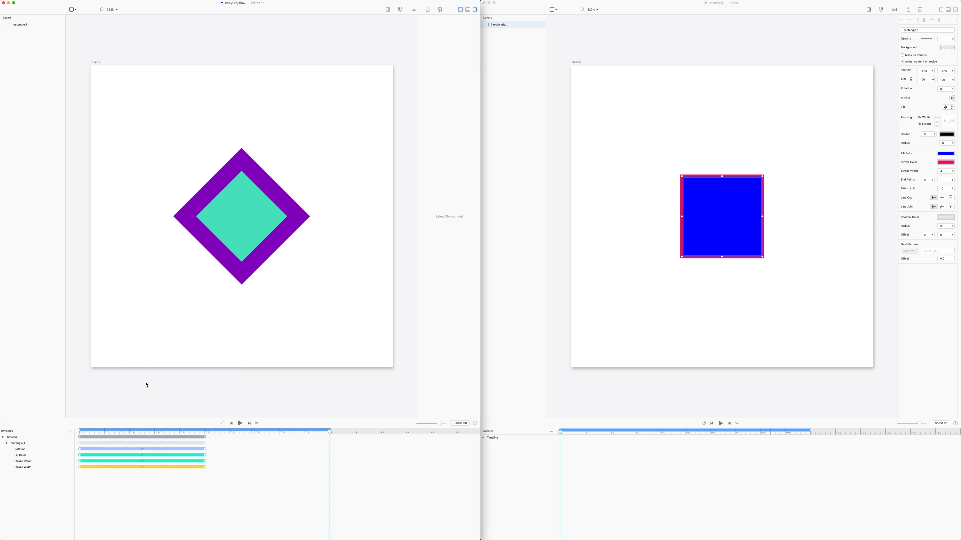
Copy the starting Rotation keyframe, paste it at 1 second, preview the result and undo the paste.
{"action": "left_click_drag", "start_coordinate": [329, 432], "coordinate": [43, 445]}
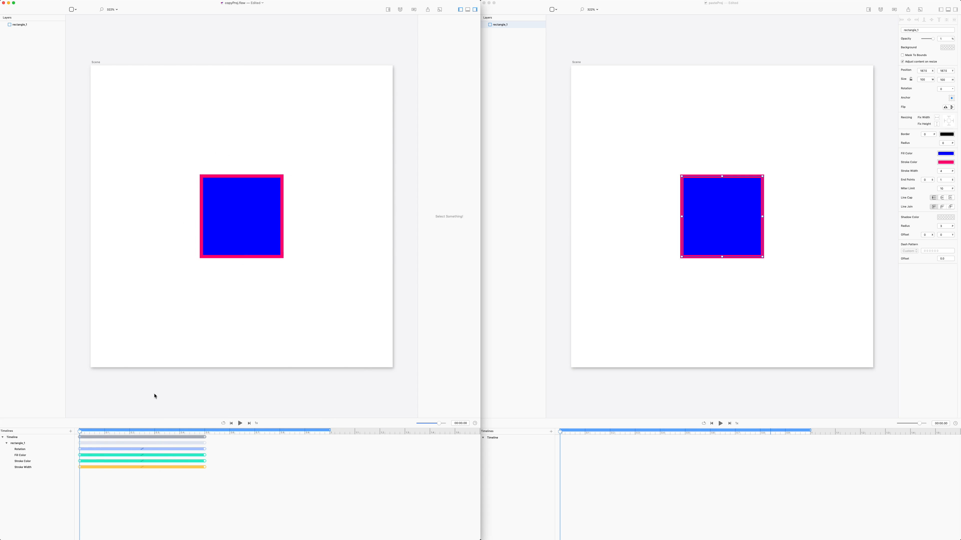
{"action": "left_click", "coordinate": [80, 449]}
{"action": "left_click_drag", "start_coordinate": [80, 432], "coordinate": [373, 434]}
{"action": "key", "text": "super+v"}
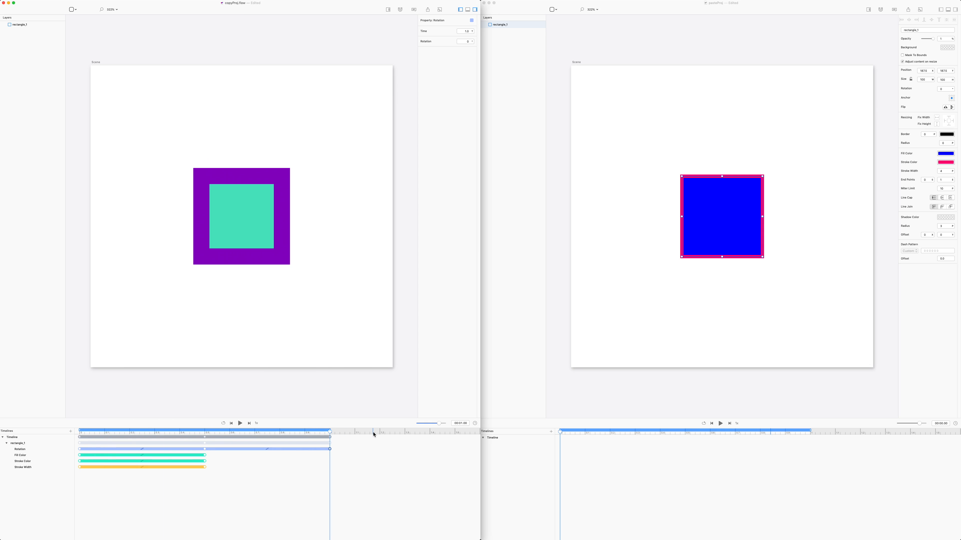
{"action": "key", "text": "space"}
{"action": "key", "text": "super+z"}
Copy all four starting keyframes of rectangle_1, paste them at 1 second, preview the animation and undo the paste.
{"action": "left_click_drag", "start_coordinate": [100, 501], "coordinate": [72, 445]}
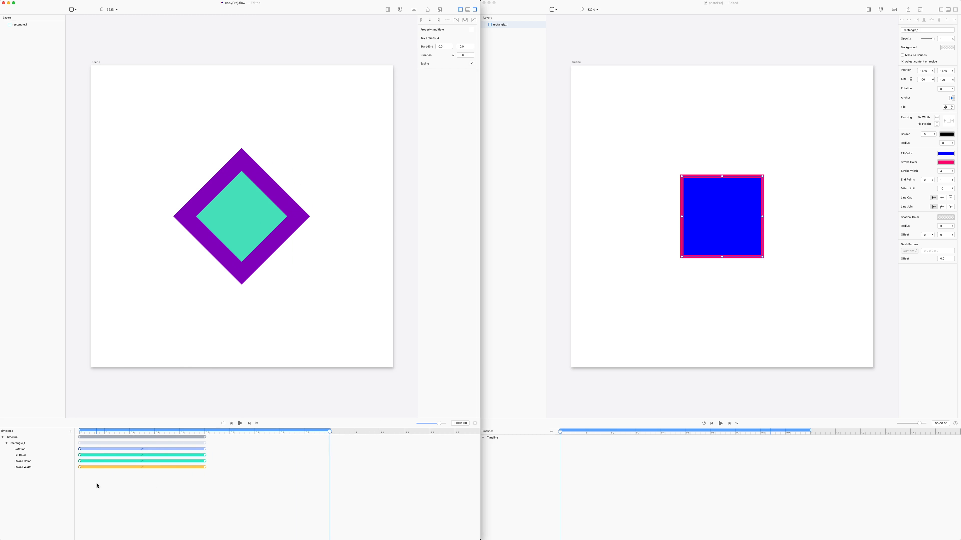
{"action": "key", "text": "super+v"}
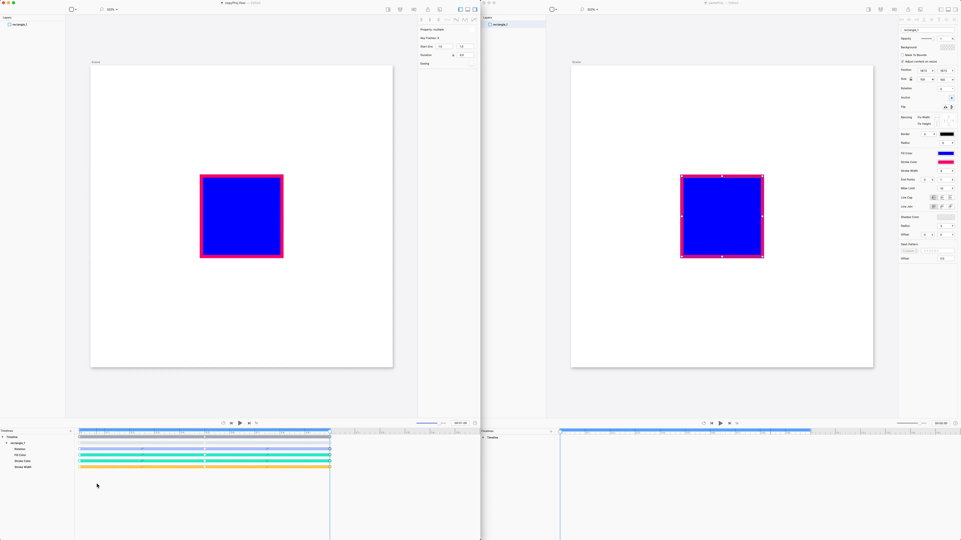
{"action": "key", "text": "space"}
{"action": "key", "text": "BackSpace"}
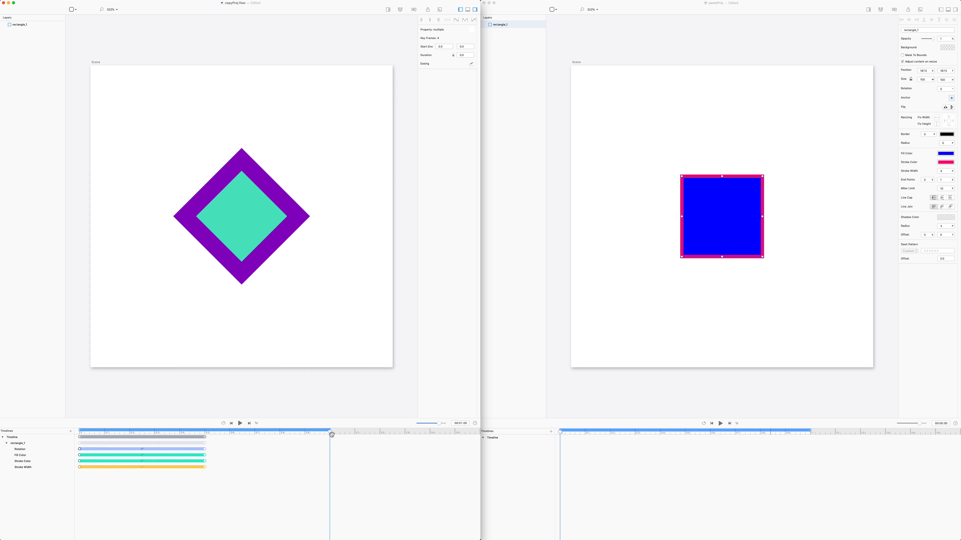
Paste the four copied starting keyframes at 0.8 seconds, preview the animation and undo the paste.
{"action": "left_click_drag", "start_coordinate": [328, 434], "coordinate": [281, 438]}
{"action": "key", "text": "super+v"}
{"action": "left_click", "coordinate": [315, 457]}
{"action": "key", "text": "space"}
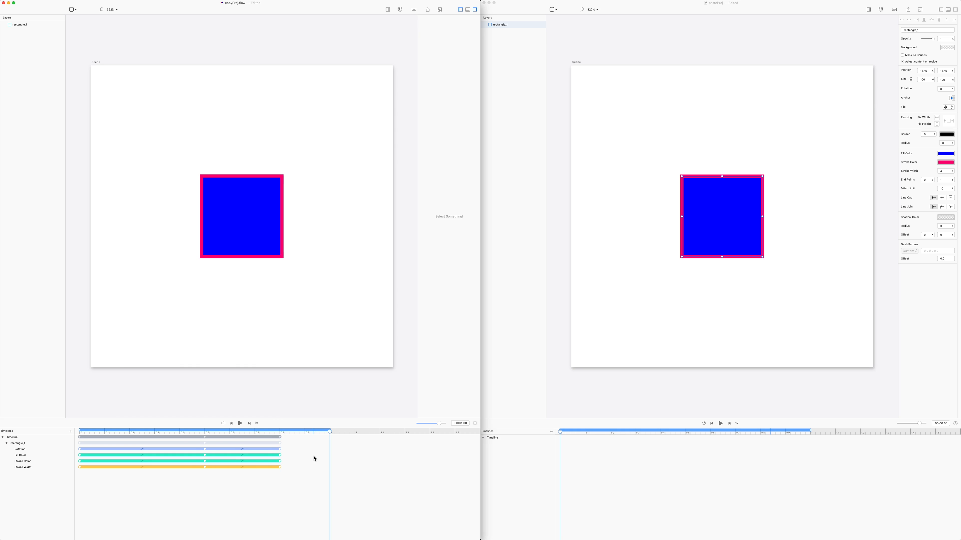
{"action": "key", "text": "space"}
{"action": "key", "text": "super+z"}
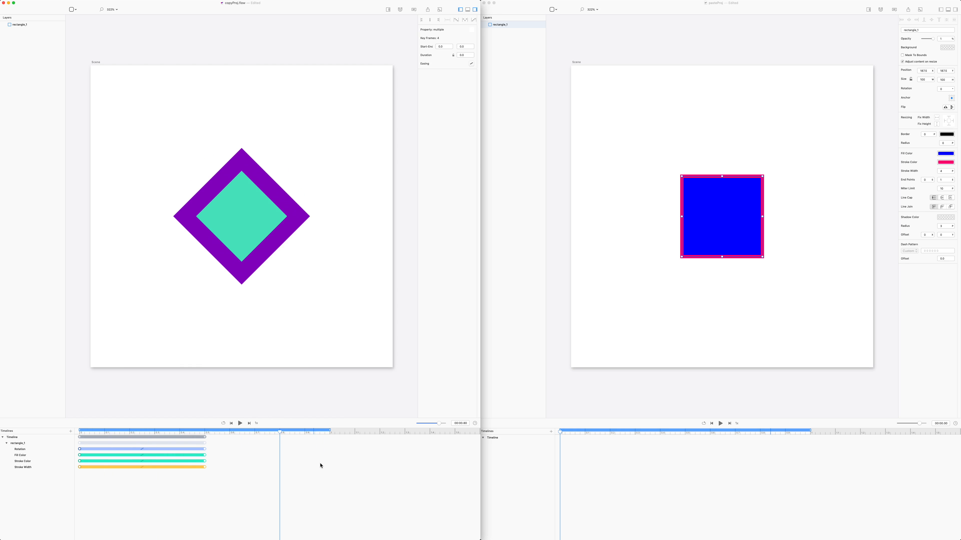
Stagger the starting keyframes of Rotation, Fill Color and Stroke Color, placing Stroke Color's at 0.08 seconds, and preview the animation.
{"action": "mouse_move", "coordinate": [80, 449]}
{"action": "left_mouse_down"}
{"action": "mouse_move", "coordinate": [112, 456]}
{"action": "mouse_move", "coordinate": [90, 463]}
{"action": "mouse_move", "coordinate": [100, 461]}
{"action": "left_mouse_up"}
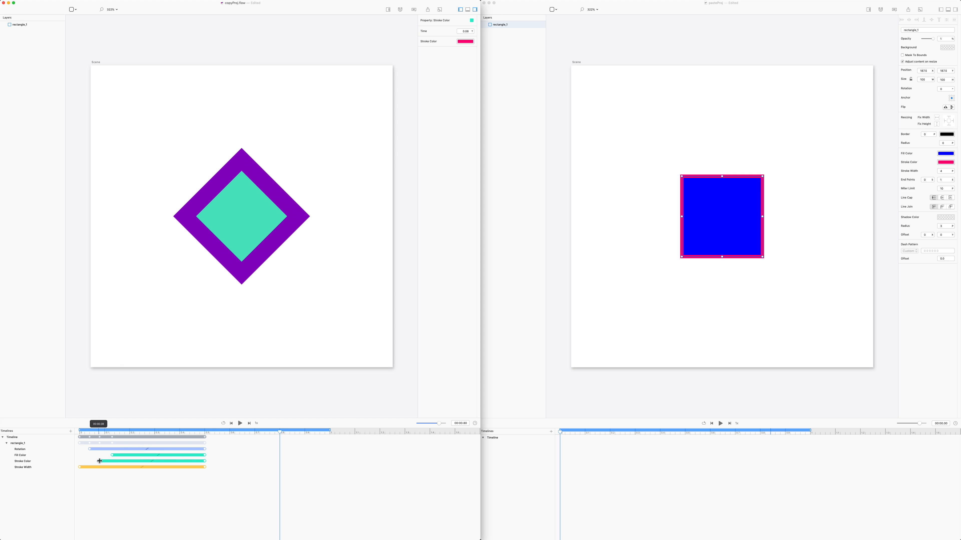
{"action": "left_click", "coordinate": [119, 490]}
{"action": "key", "text": "space"}
{"action": "key", "text": "space"}
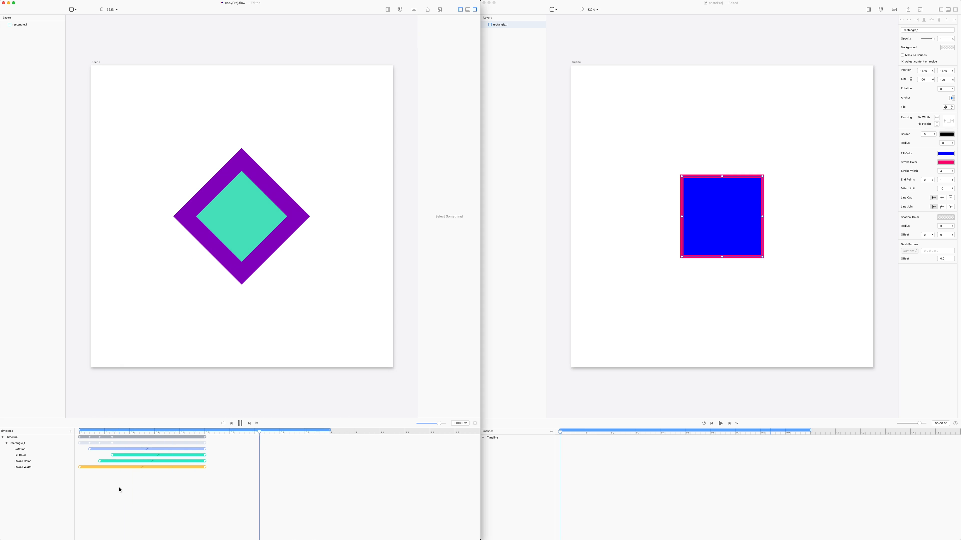
Copy the four staggered starting keyframes and paste them beginning at 0.8 seconds.
{"action": "left_click_drag", "start_coordinate": [140, 498], "coordinate": [55, 450]}
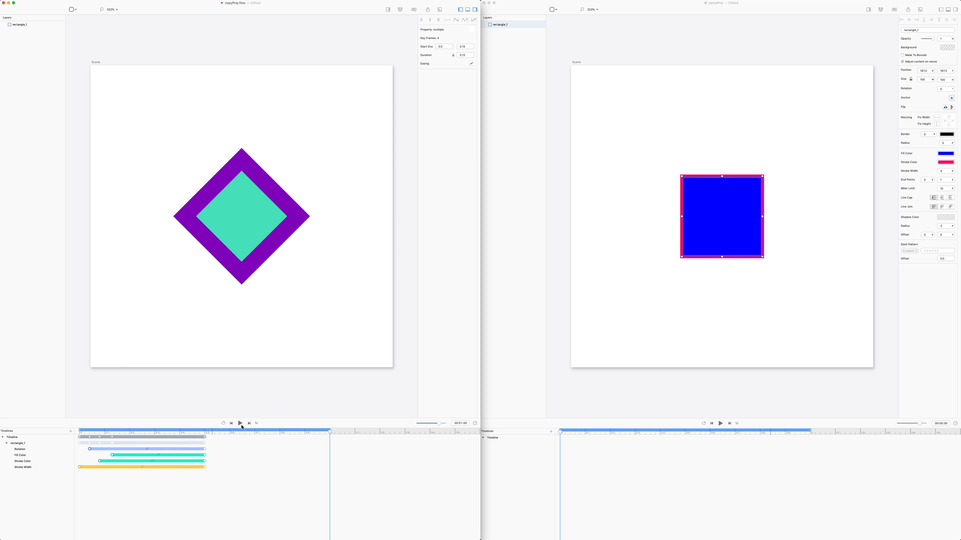
{"action": "left_click", "coordinate": [280, 433]}
{"action": "key", "text": "ctrl+v"}
Apply the first in-out easing curve to the segments starting at the four 0.5-second keyframes and preview the animation.
{"action": "left_click_drag", "start_coordinate": [264, 481], "coordinate": [199, 447]}
{"action": "left_click", "coordinate": [471, 63]}
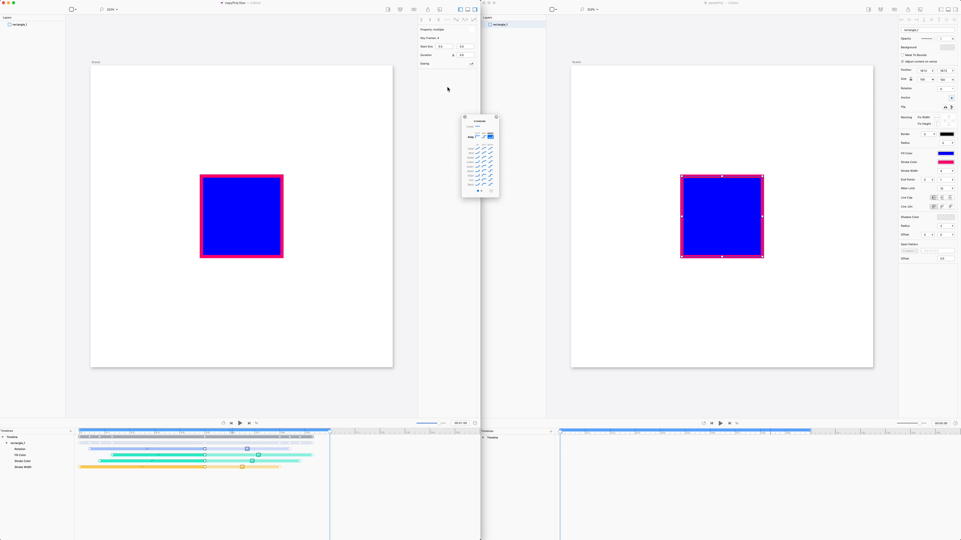
{"action": "left_click", "coordinate": [491, 149]}
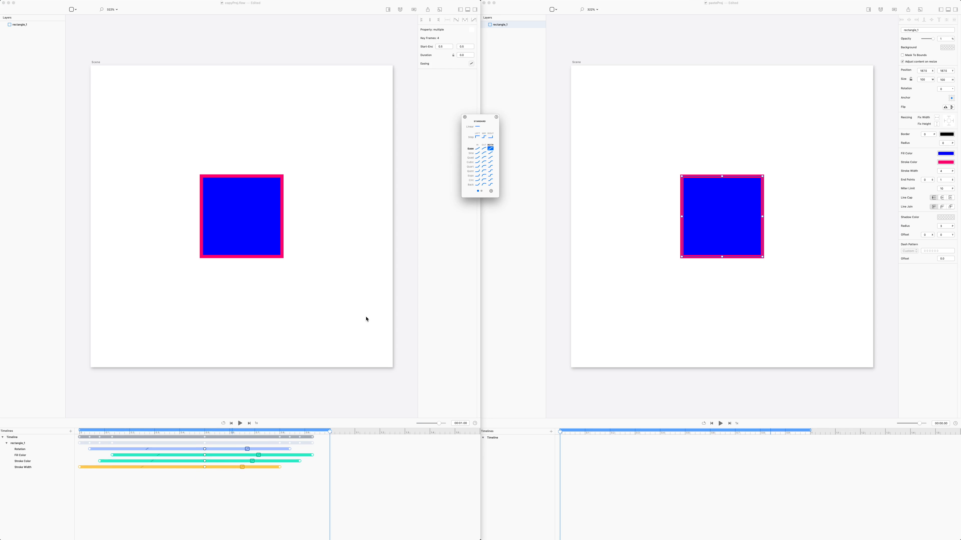
{"action": "left_click", "coordinate": [334, 385]}
{"action": "key", "text": "space"}
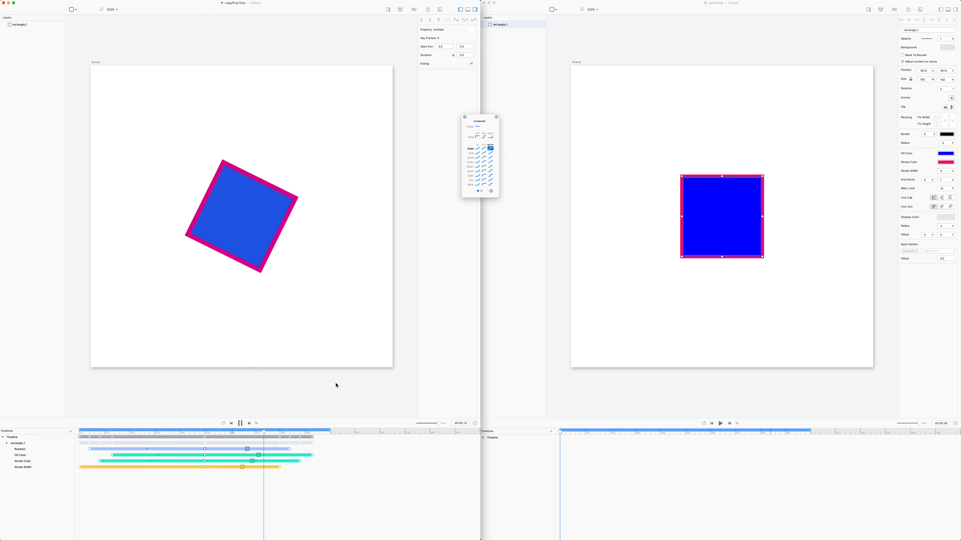
{"action": "key", "text": "space"}
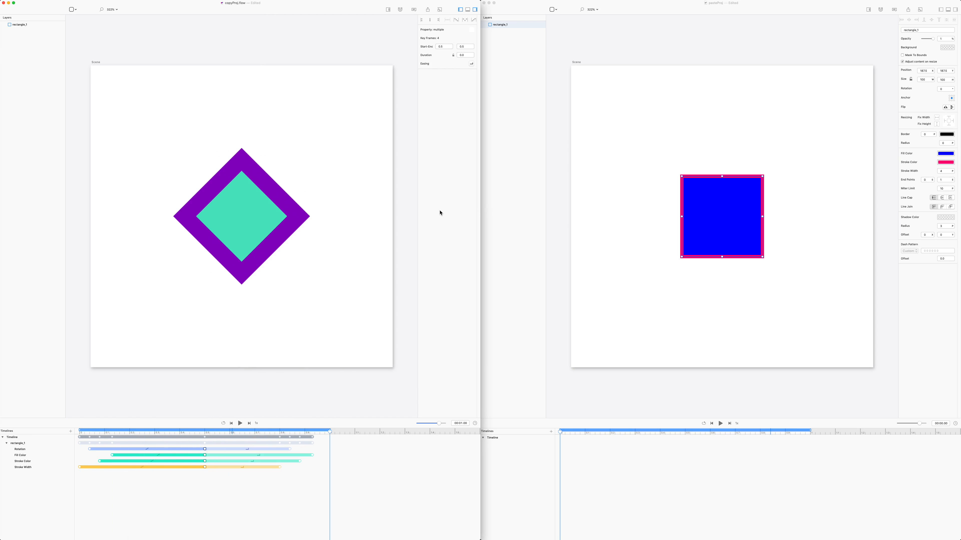
Undo the easing change, the staggered paste and the offsets of the starting keyframes.
{"action": "key", "text": "super+z"}
{"action": "key", "text": "super+z"}
{"action": "key", "text": "super+z"}
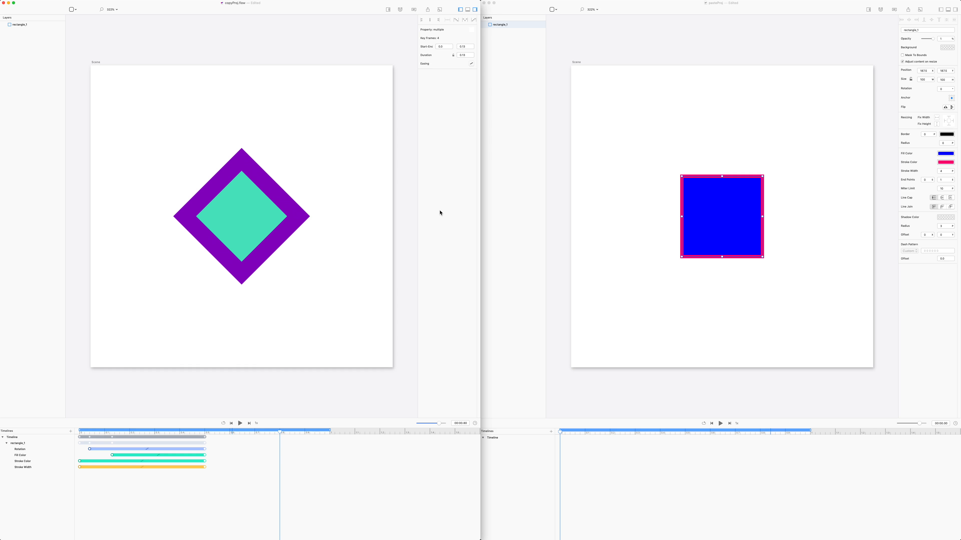
{"action": "key", "text": "super+z"}
{"action": "key", "text": "super+z"}
Duplicate the four starting keyframes to 1 second, apply the first in-out easing curve to the segments from 0.5 seconds, and preview.
{"action": "left_click_drag", "start_coordinate": [114, 507], "coordinate": [331, 459]}
{"action": "left_click_drag", "start_coordinate": [233, 494], "coordinate": [197, 446]}
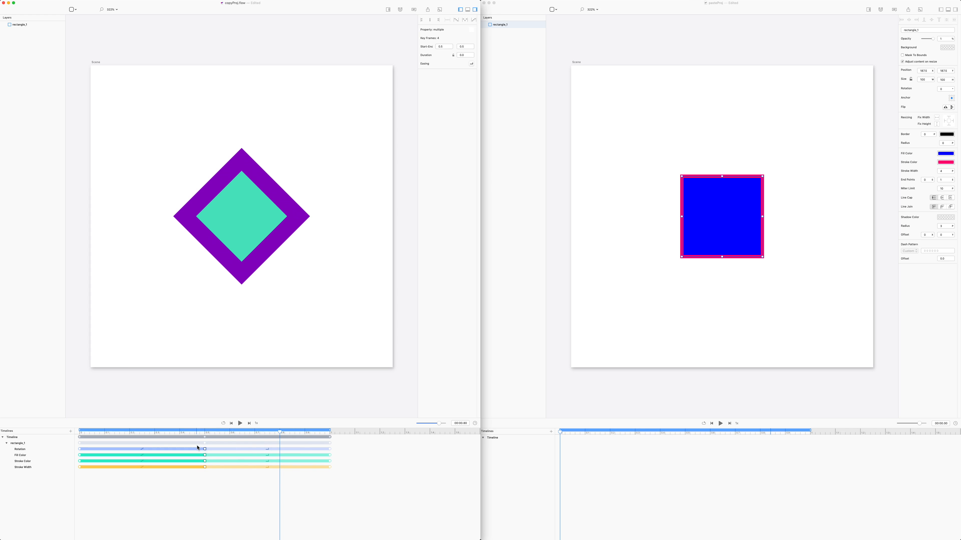
{"action": "left_click", "coordinate": [471, 64]}
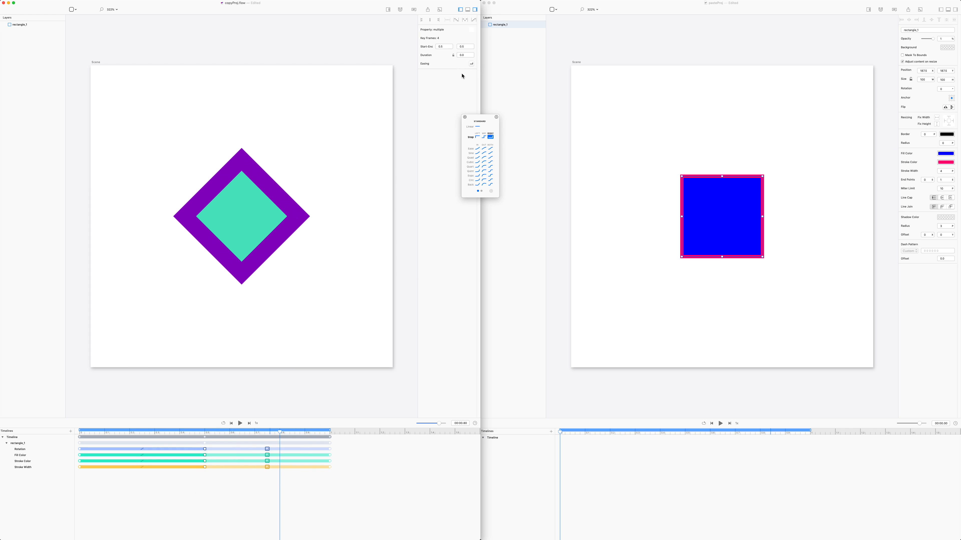
{"action": "left_click", "coordinate": [490, 149]}
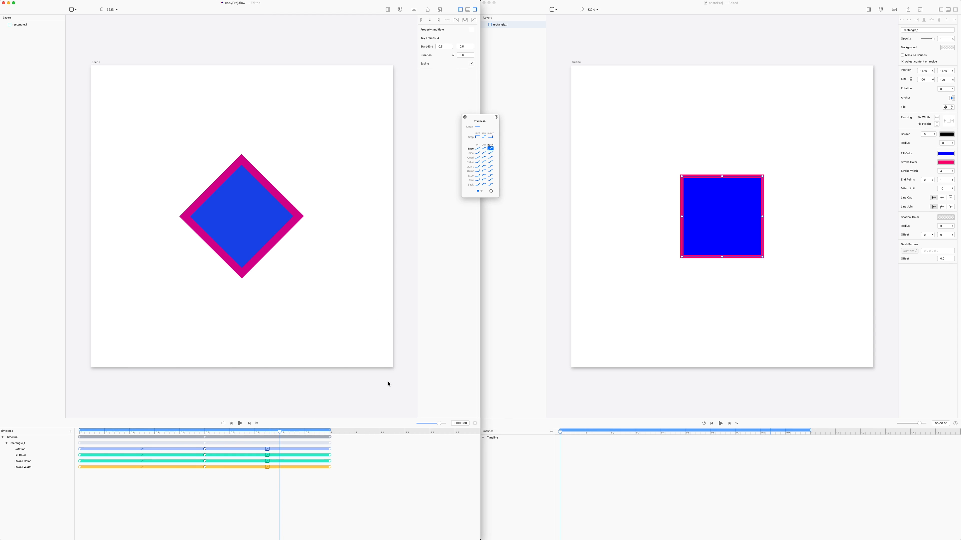
{"action": "key", "text": "space"}
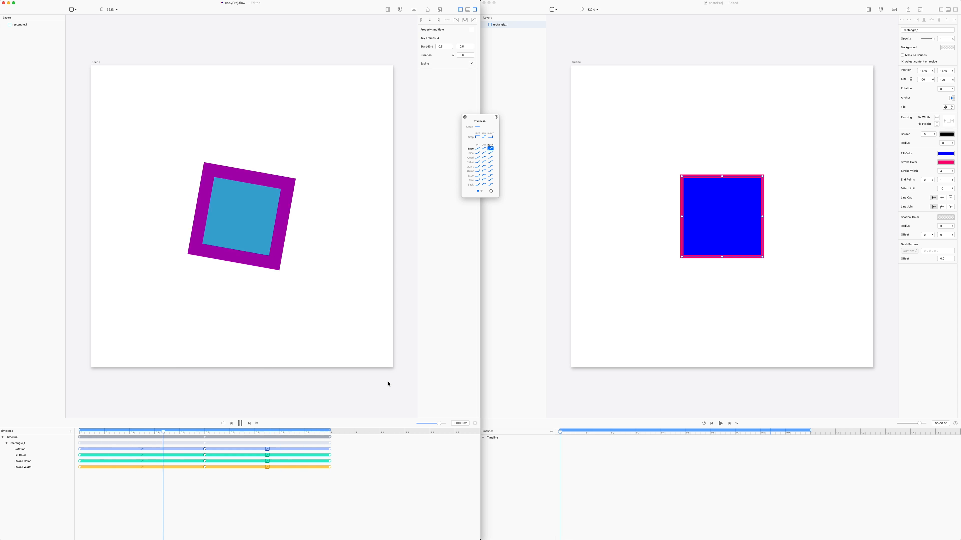
Undo the duplicated keyframes and the shift of the end keyframes to 0.5 seconds, and preview the original animation.
{"action": "key", "text": "BackSpace"}
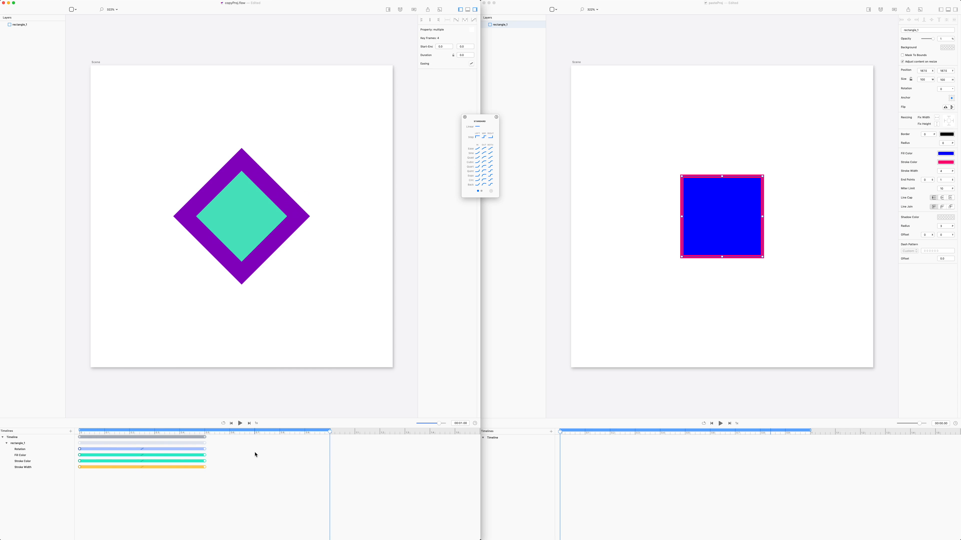
{"action": "key", "text": "super+z"}
{"action": "left_click", "coordinate": [317, 402]}
{"action": "key", "text": "space"}
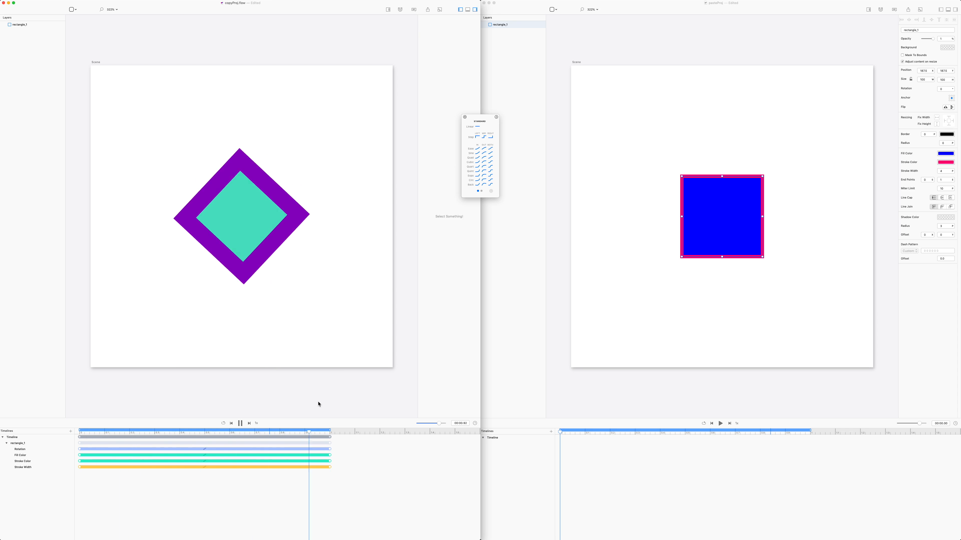
Duplicate the rectangle_1 layer in the scene and preview the animation with both rectangles.
{"action": "left_click", "coordinate": [328, 360]}
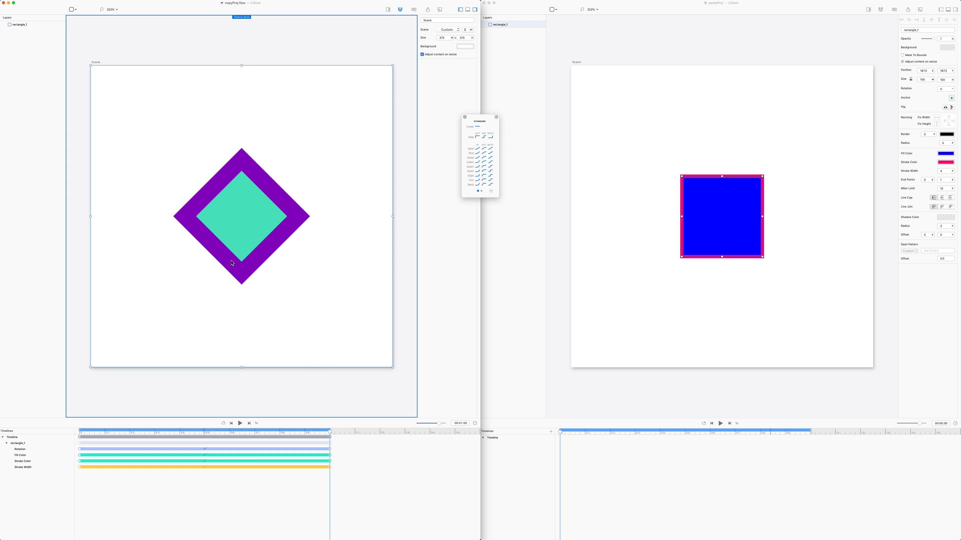
{"action": "left_click_drag", "start_coordinate": [42, 26], "coordinate": [43, 34]}
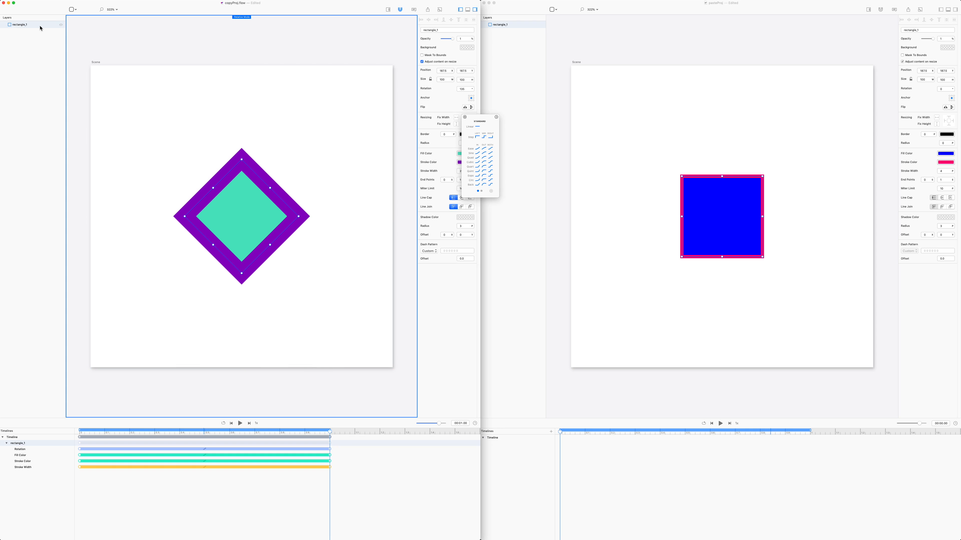
{"action": "key", "text": "super+d"}
{"action": "left_click", "coordinate": [164, 116]}
{"action": "key", "text": "space"}
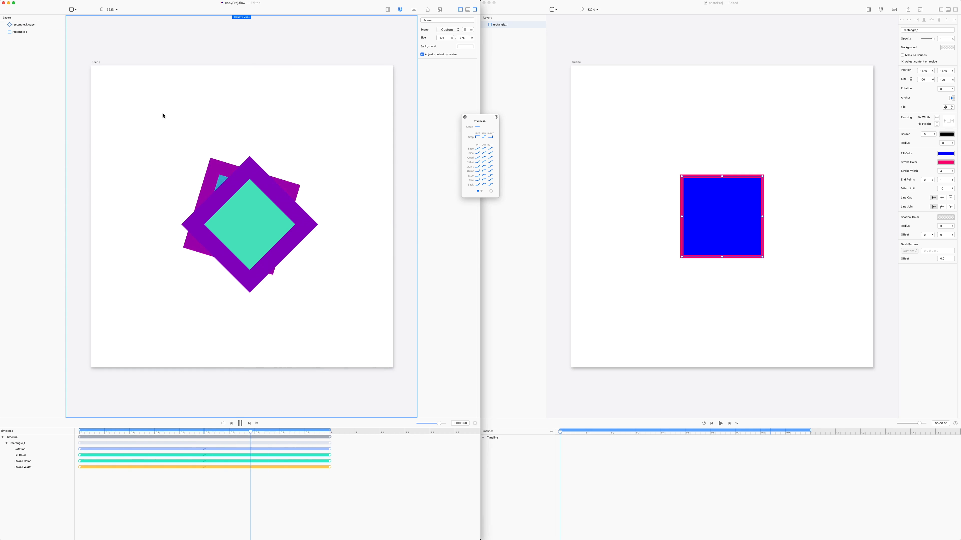
Undo the duplication of the rectangle_1 layer and clear the selection in the scene.
{"action": "left_click", "coordinate": [45, 33]}
{"action": "key", "text": "super+z"}
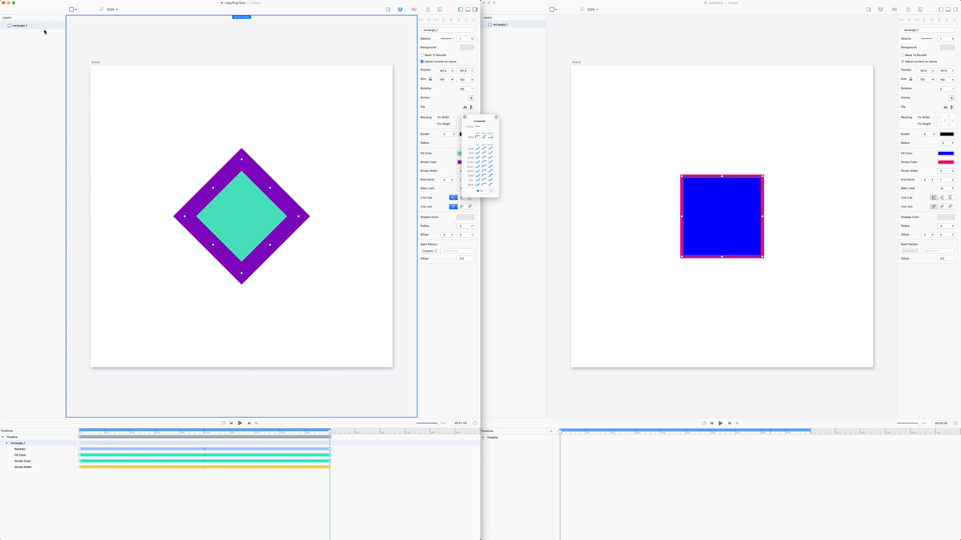
{"action": "right_click", "coordinate": [235, 219]}
{"action": "left_click", "coordinate": [207, 288]}
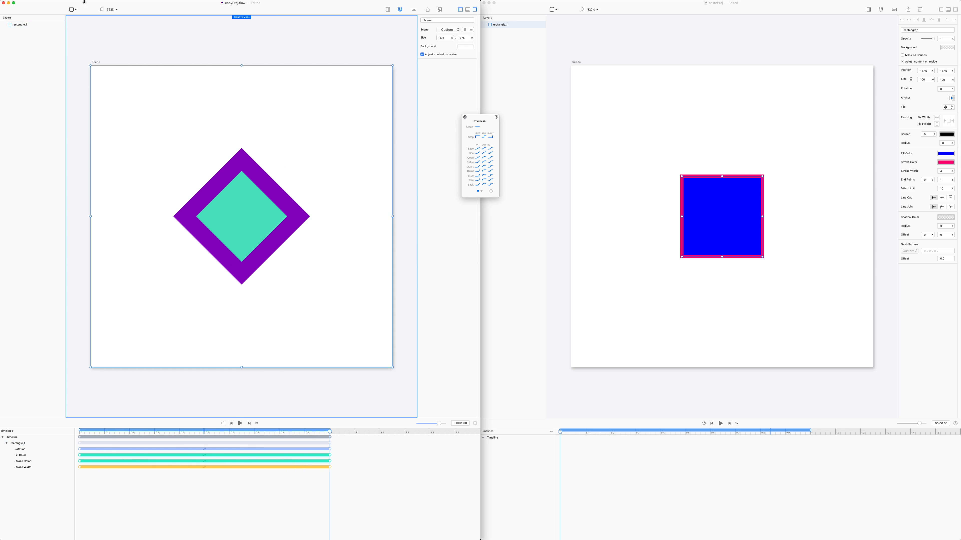
Paste the copied rectangle_1 layer in place with its keyvalues.
{"action": "left_click", "coordinate": [29, 3]}
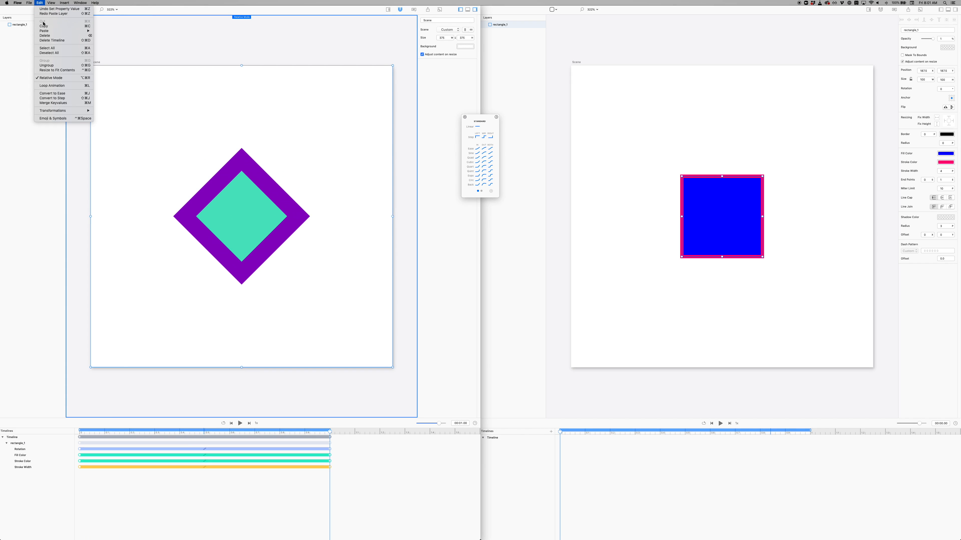
{"action": "mouse_move", "coordinate": [50, 32]}
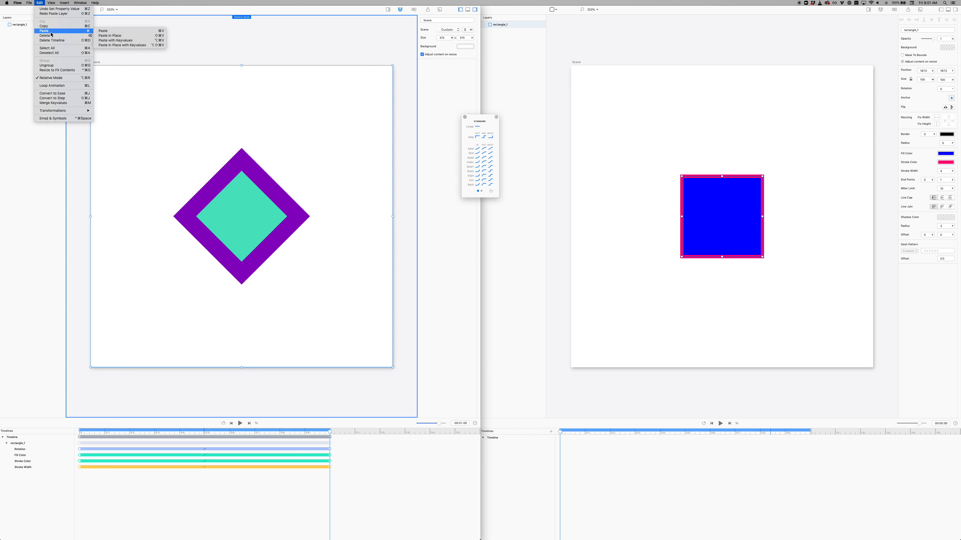
{"action": "left_click", "coordinate": [151, 46]}
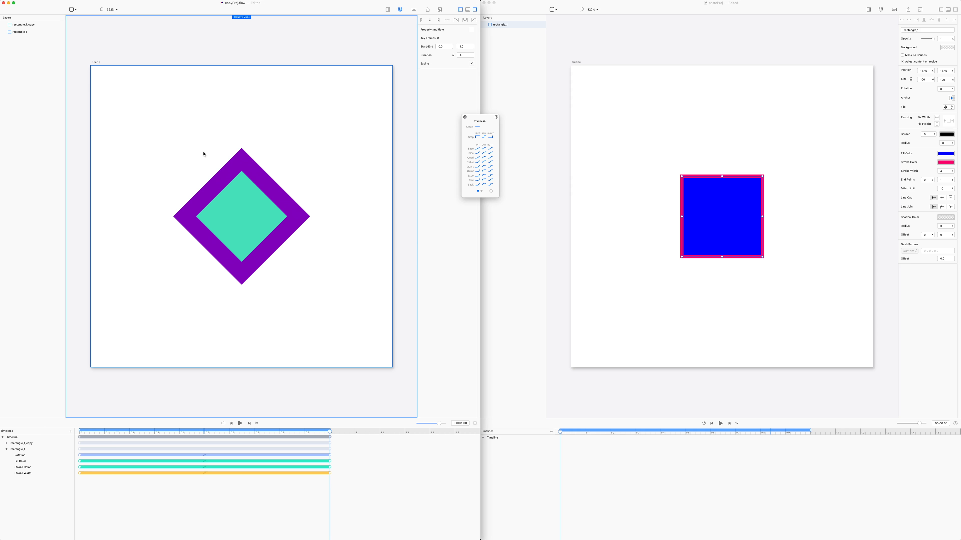
Shift both stacked rectangles slightly down, and move the pasted copy below the original to position 188, 283.
{"action": "left_click", "coordinate": [218, 162]}
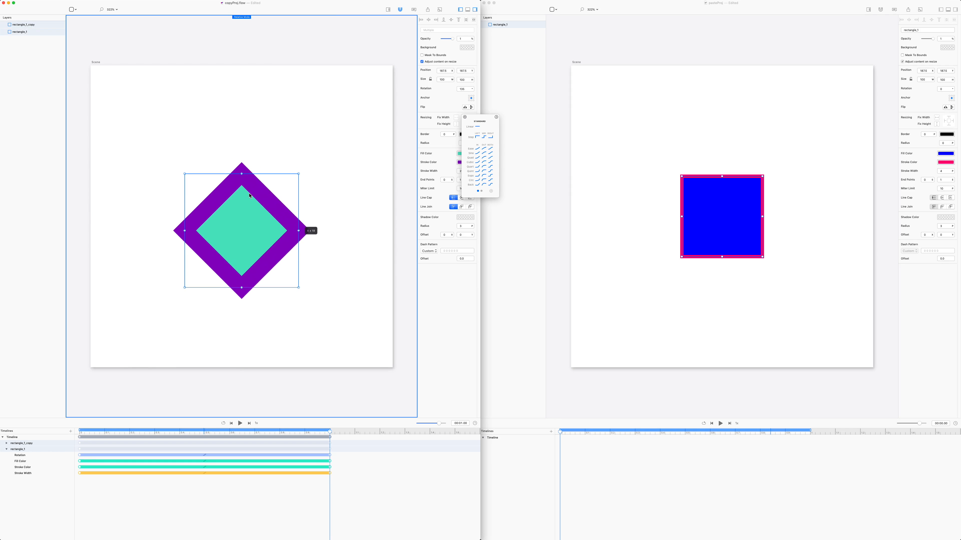
{"action": "left_click", "coordinate": [298, 125]}
{"action": "left_click", "coordinate": [244, 210]}
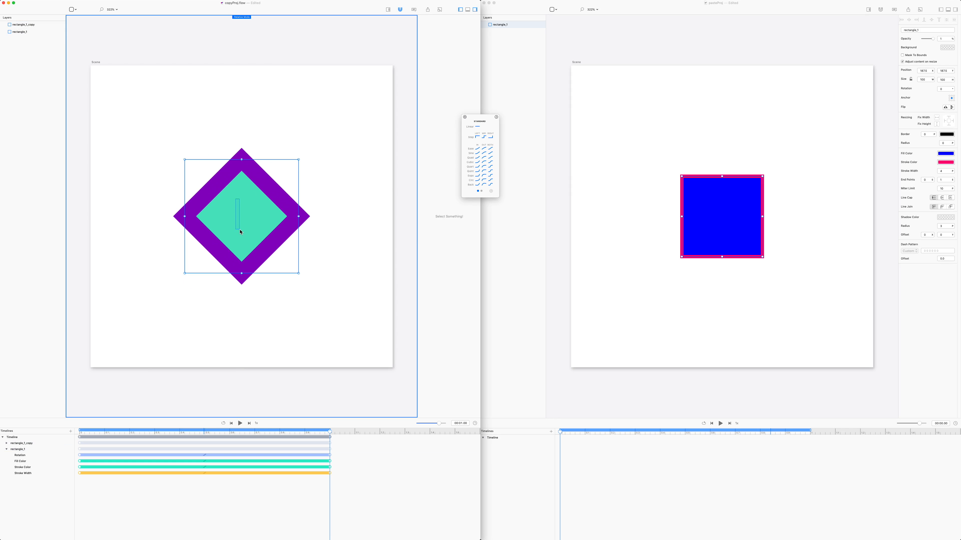
{"action": "mouse_move", "coordinate": [246, 208]}
{"action": "left_mouse_down"}
{"action": "mouse_move", "coordinate": [245, 226]}
{"action": "mouse_move", "coordinate": [245, 215]}
{"action": "left_mouse_up"}
{"action": "left_click", "coordinate": [268, 129]}
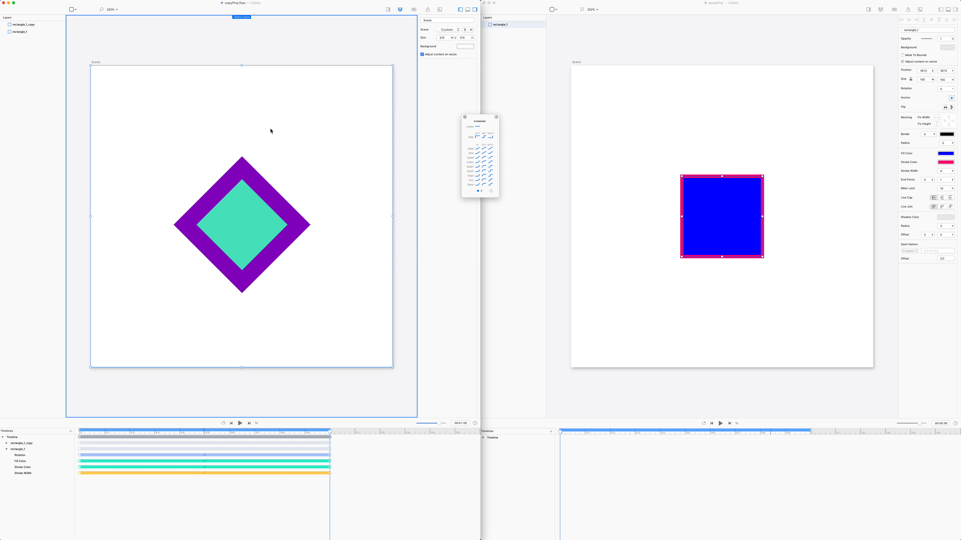
{"action": "left_click", "coordinate": [249, 200]}
{"action": "left_click", "coordinate": [249, 201]}
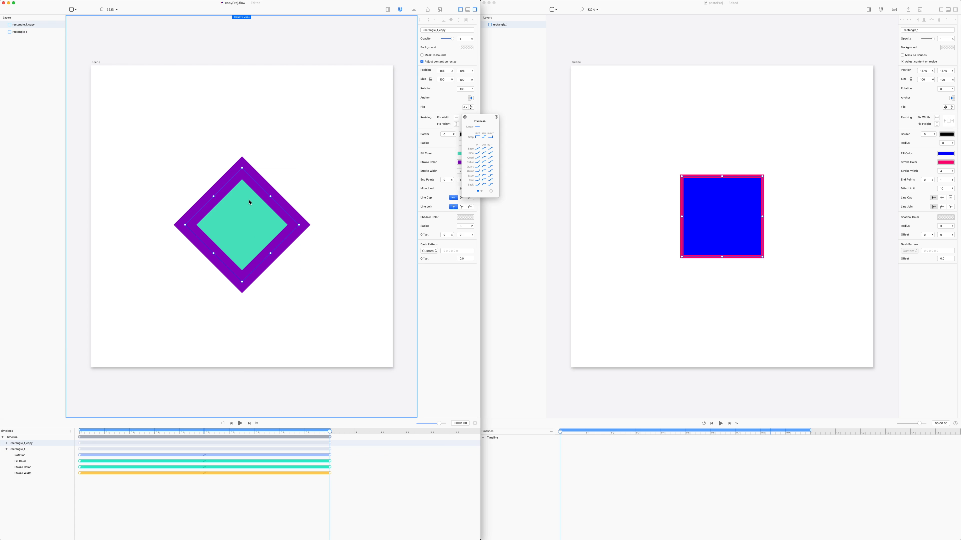
{"action": "left_click_drag", "start_coordinate": [249, 203], "coordinate": [251, 271]}
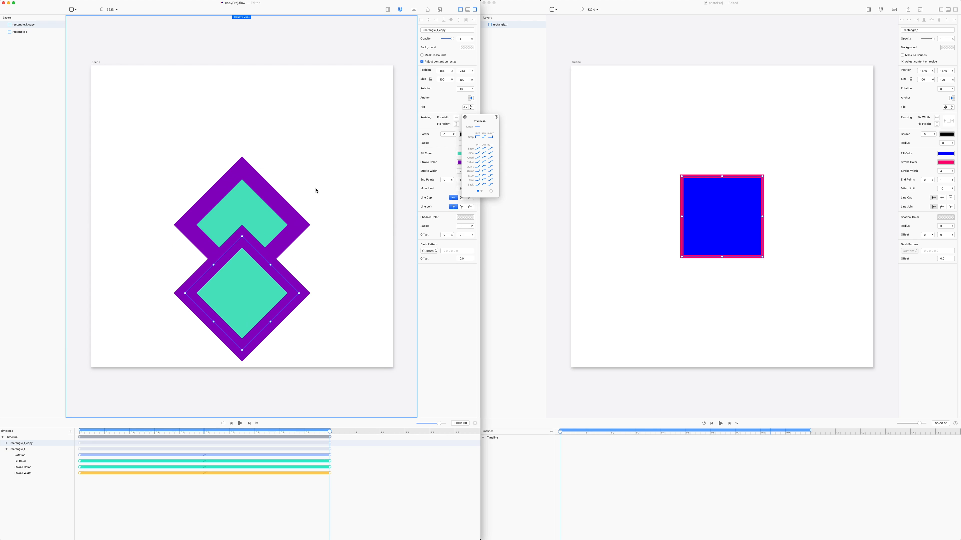
Move both rectangles up together towards the middle of the scene and preview the animation.
{"action": "left_click_drag", "start_coordinate": [321, 162], "coordinate": [239, 225]}
{"action": "left_click", "coordinate": [317, 178]}
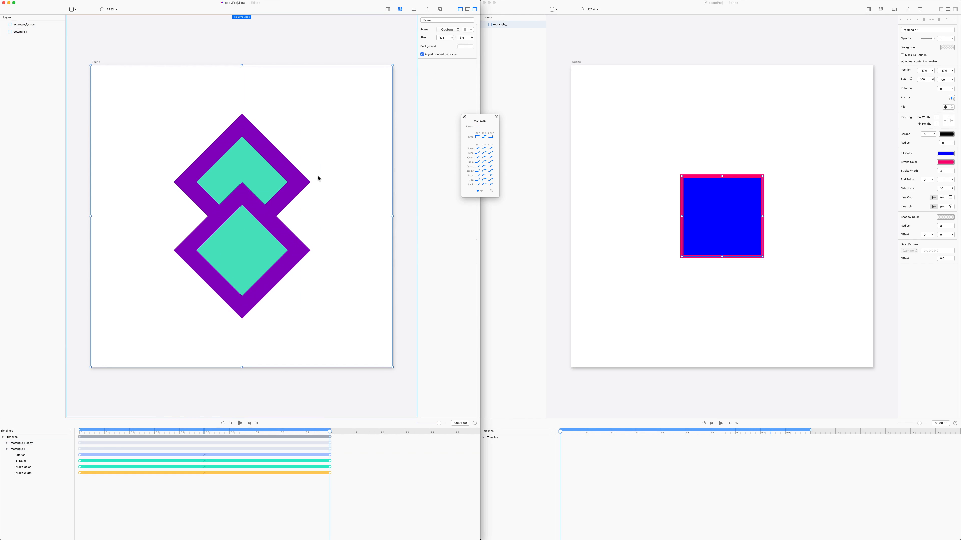
{"action": "key", "text": "space"}
Paste another copy of the rectangle layer with its keyvalues, without pasting it in place.
{"action": "left_click", "coordinate": [39, 2]}
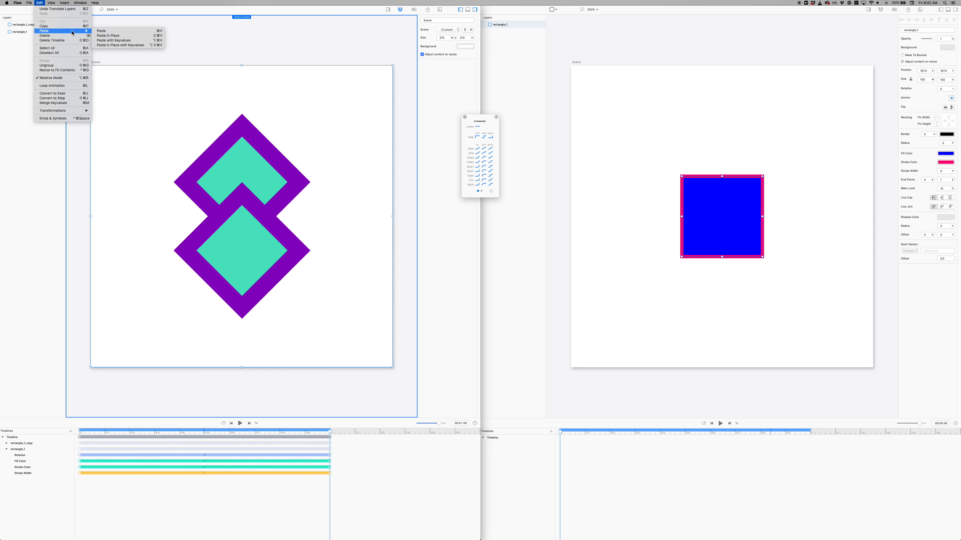
{"action": "left_click", "coordinate": [101, 31]}
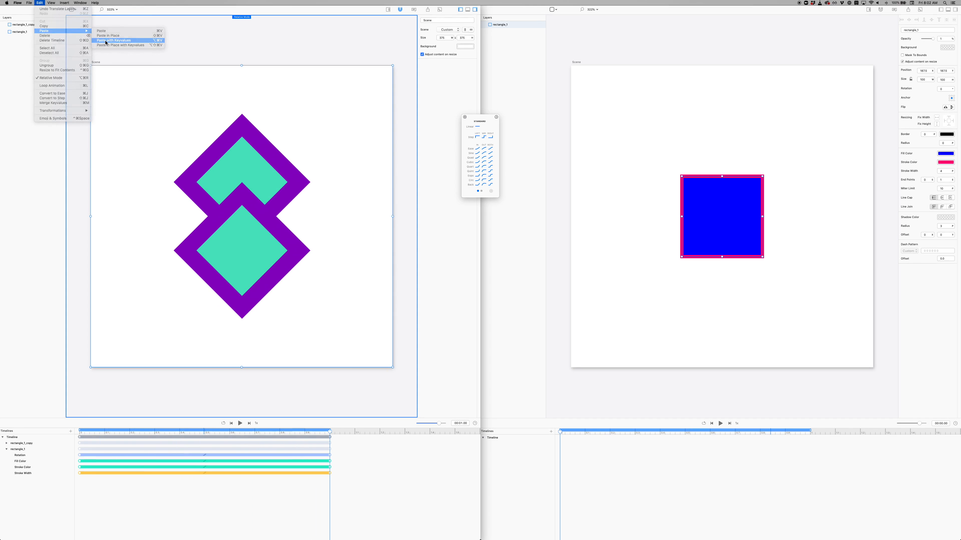
{"action": "left_click", "coordinate": [170, 198]}
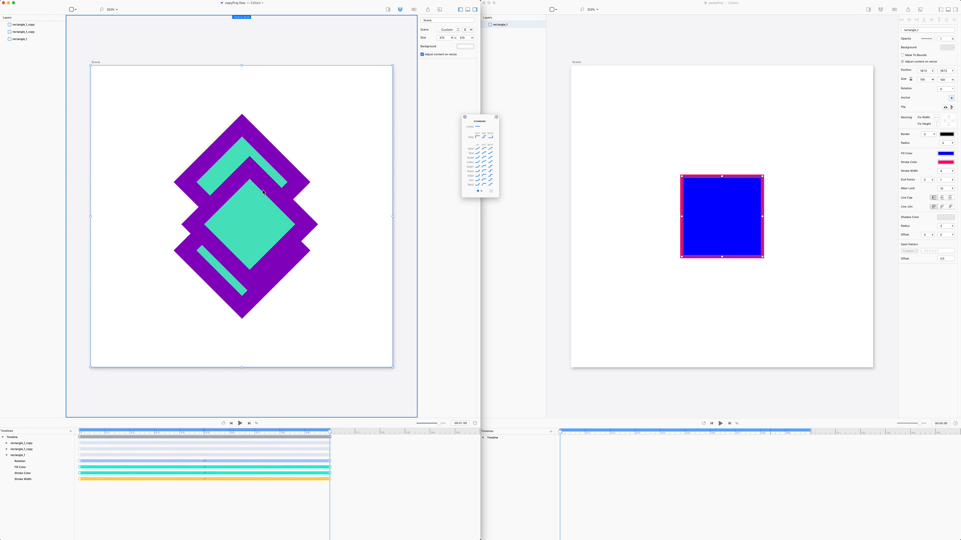
Undo the pasted rectangle copies and their moves, and preview the original rectangle's animation.
{"action": "key", "text": "super+z"}
{"action": "key", "text": "super+z"}
{"action": "key", "text": "super+z"}
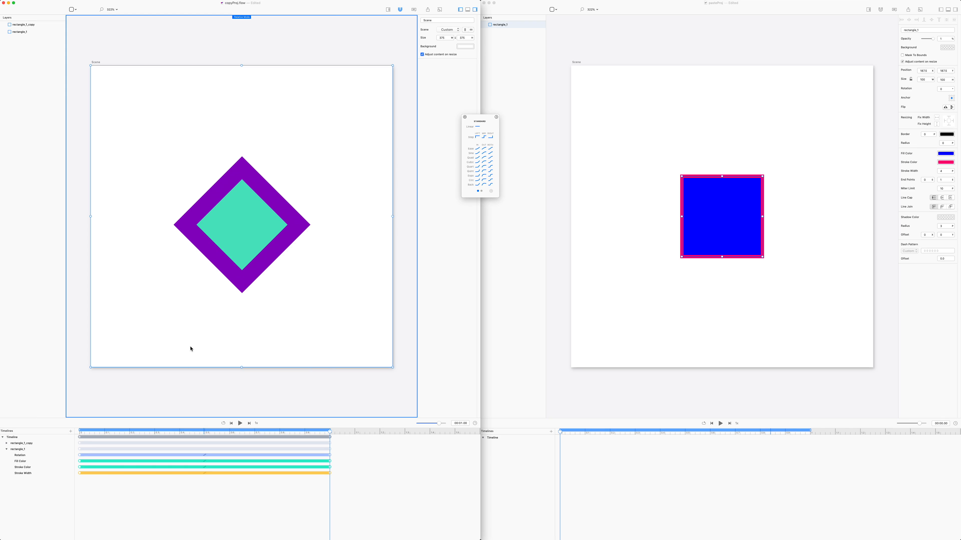
{"action": "key", "text": "super+z"}
{"action": "key", "text": "space"}
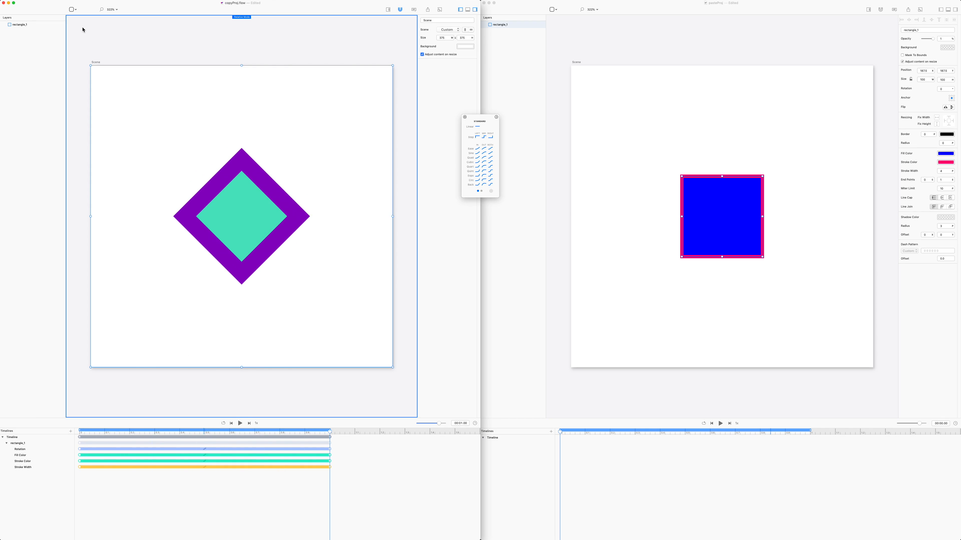
Insert a new rectangle, place it below the animated one at about 188, 282, and move both rectangles up together.
{"action": "left_click", "coordinate": [73, 9]}
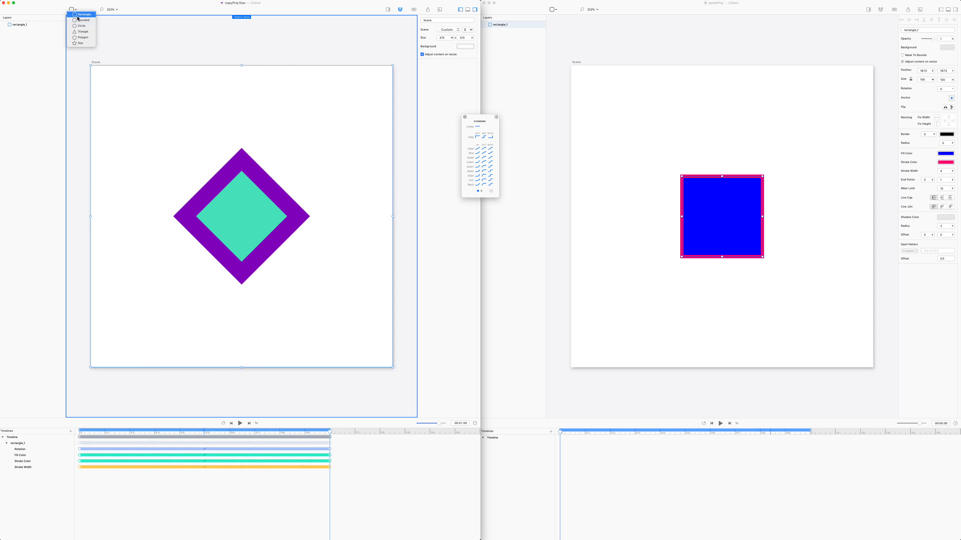
{"action": "left_click", "coordinate": [78, 17]}
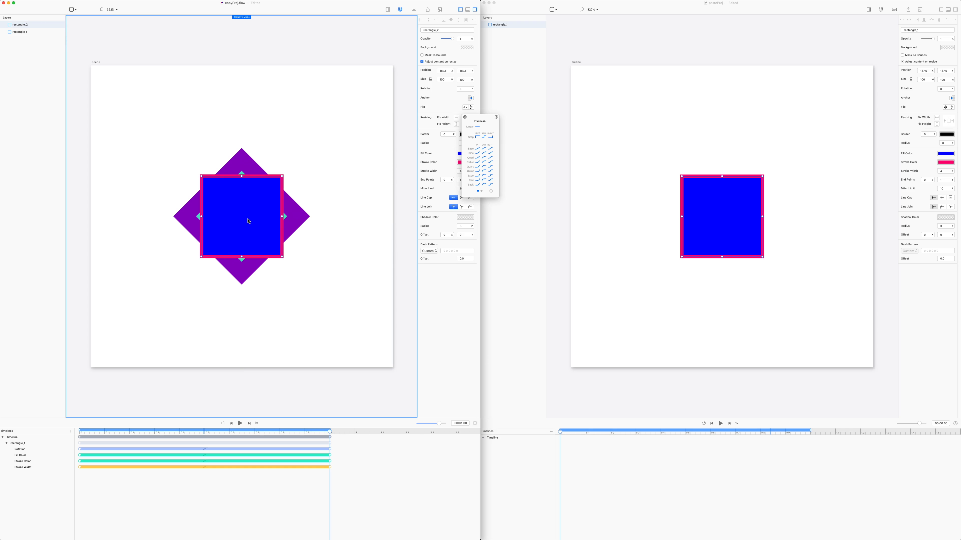
{"action": "left_click_drag", "start_coordinate": [248, 220], "coordinate": [274, 281]}
{"action": "left_click_drag", "start_coordinate": [327, 168], "coordinate": [244, 276]}
{"action": "left_click_drag", "start_coordinate": [239, 286], "coordinate": [239, 258]}
{"action": "left_click", "coordinate": [326, 314]}
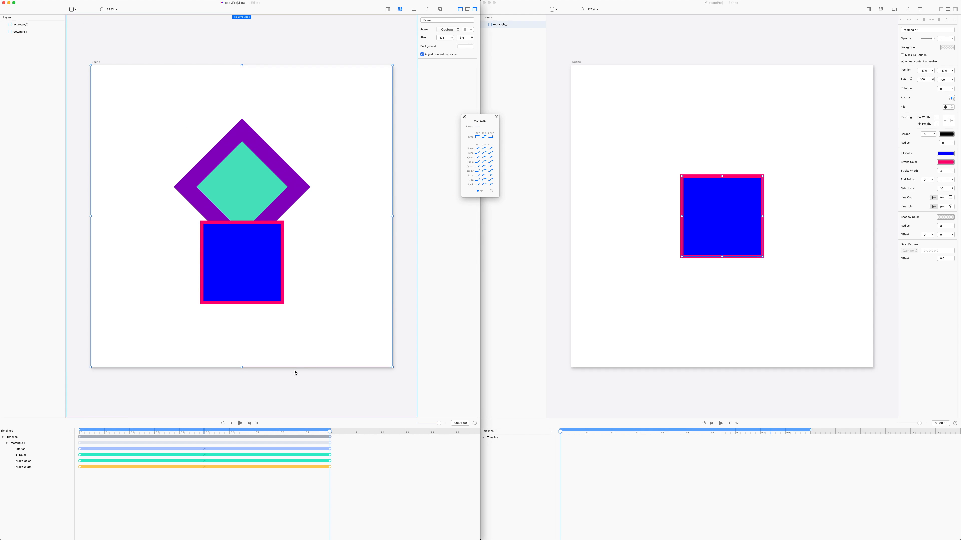
Copy all of rectangle_1's rotation, fill color, stroke color and stroke width keyframes and paste them onto rectangle_2 at 1 second.
{"action": "left_click", "coordinate": [30, 34]}
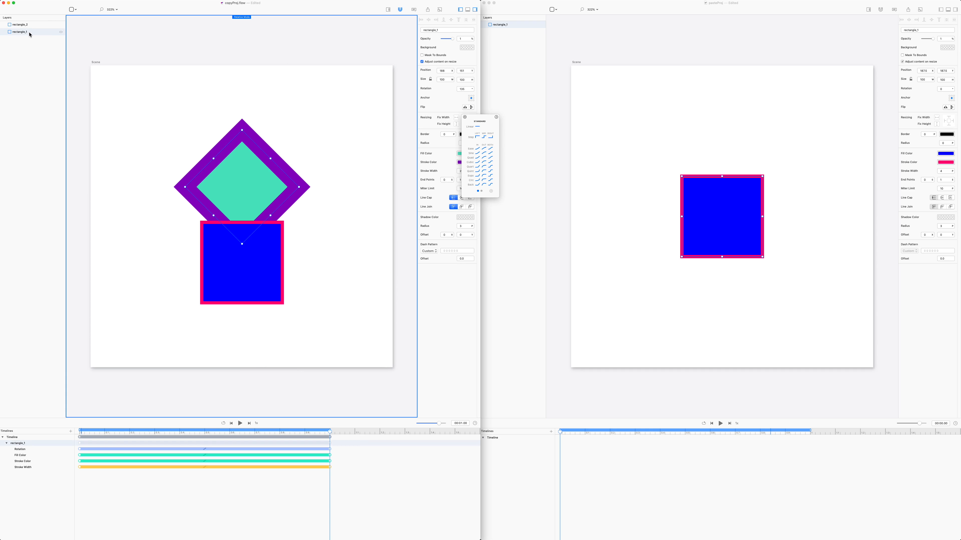
{"action": "key", "text": "space"}
{"action": "left_click", "coordinate": [310, 294]}
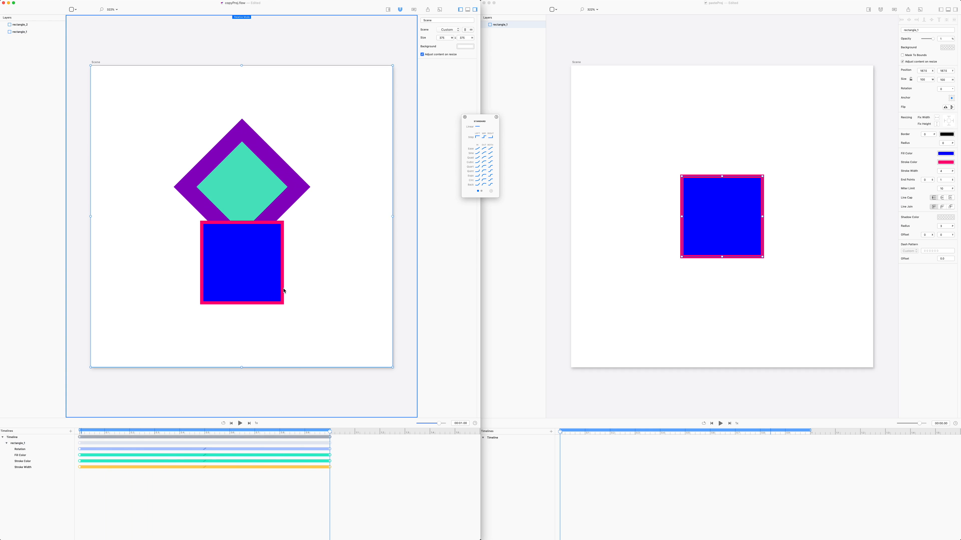
{"action": "left_click_drag", "start_coordinate": [377, 498], "coordinate": [75, 447]}
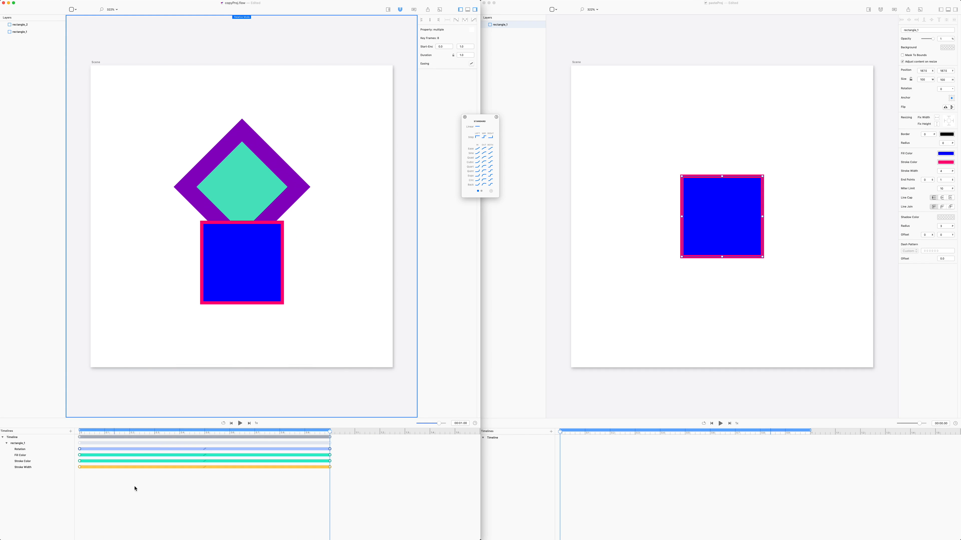
{"action": "left_click", "coordinate": [229, 290]}
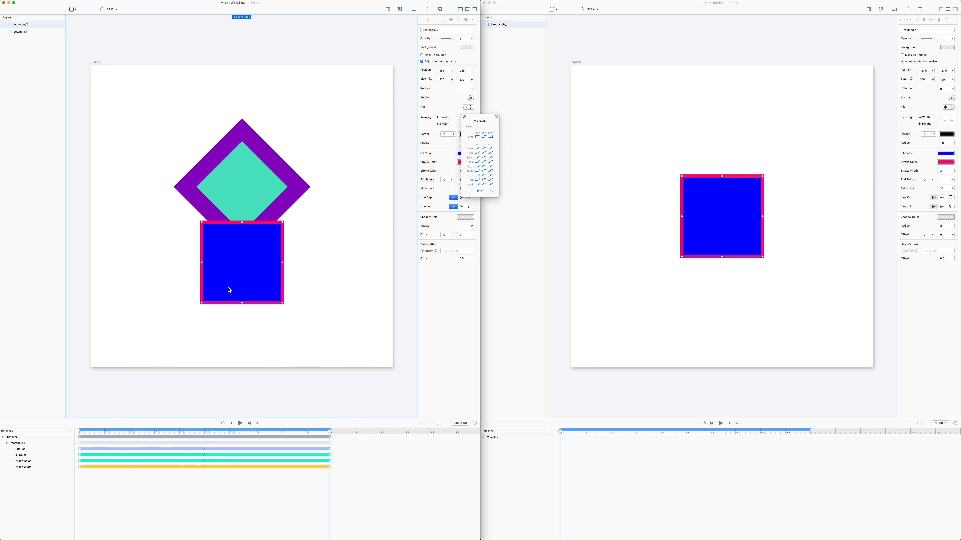
{"action": "key", "text": "super+v"}
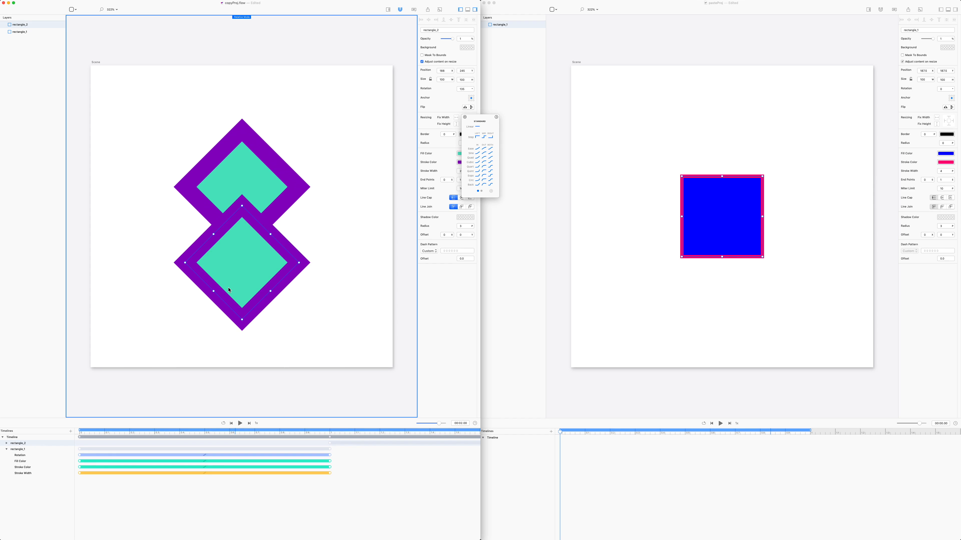
Preview the animation, expand rectangle_2's timeline tracks, and widen the project window to show its keyframes between 1 and 2 seconds.
{"action": "key", "text": "space"}
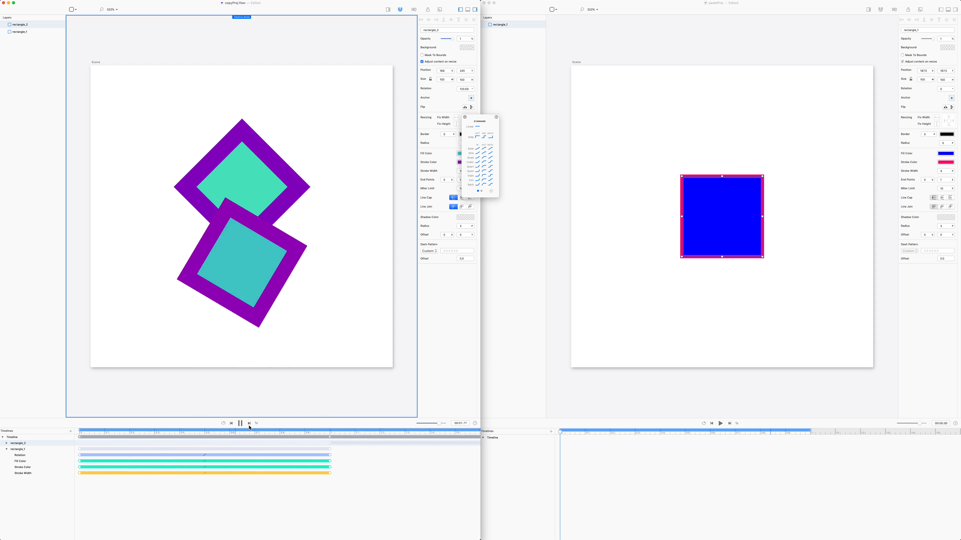
{"action": "left_click", "coordinate": [249, 424]}
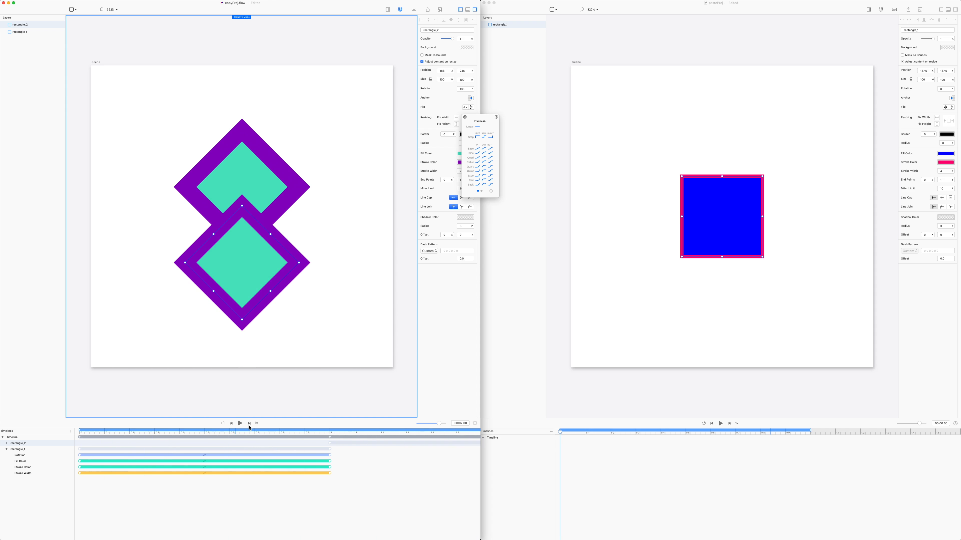
{"action": "key", "text": "space"}
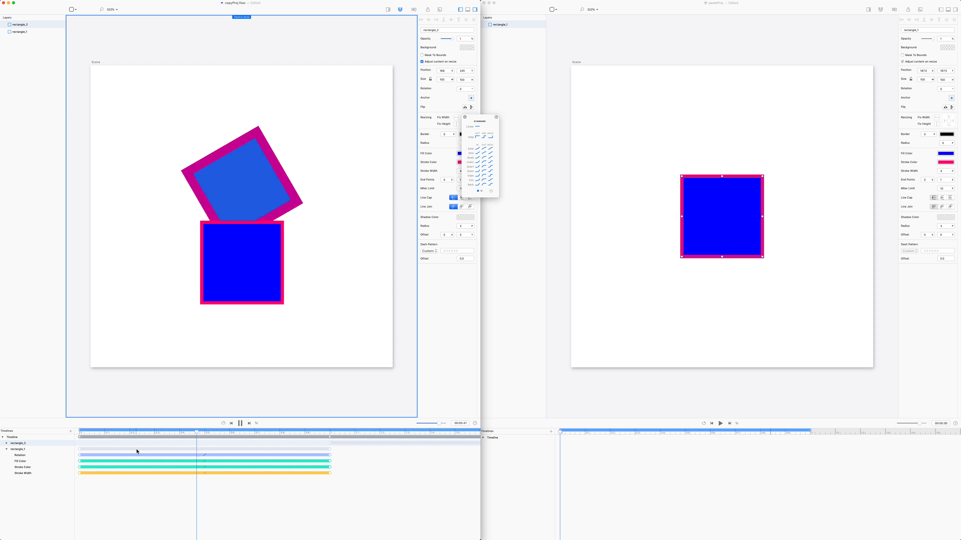
{"action": "left_click", "coordinate": [7, 443]}
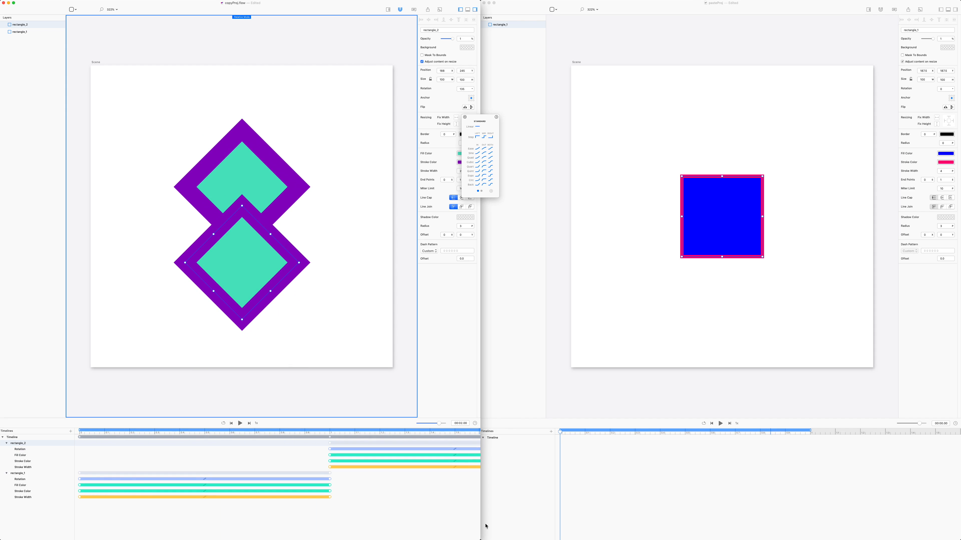
{"action": "left_click_drag", "start_coordinate": [481, 524], "coordinate": [742, 517]}
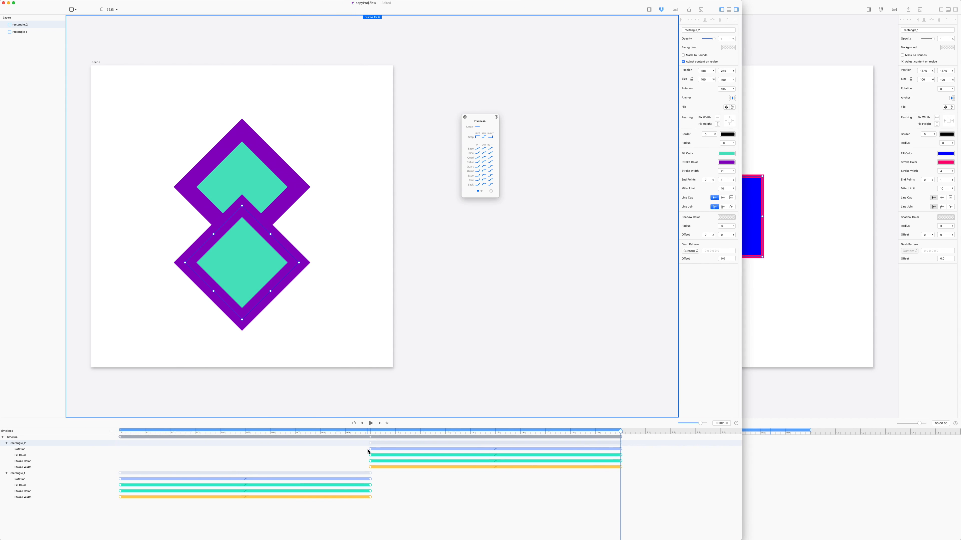
Undo the keyframe paste on rectangle_2 and the upward move of both rectangles.
{"action": "key", "text": "super+z"}
{"action": "key", "text": "super+z"}
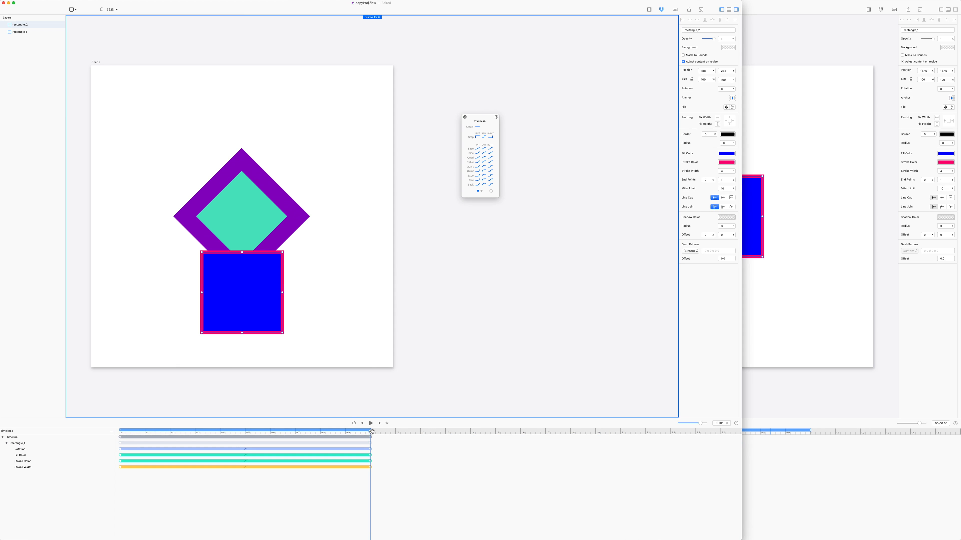
Paste the copied keyframes onto rectangle_2 starting at 0 seconds and preview both rectangles animating together.
{"action": "left_click_drag", "start_coordinate": [370, 432], "coordinate": [77, 454]}
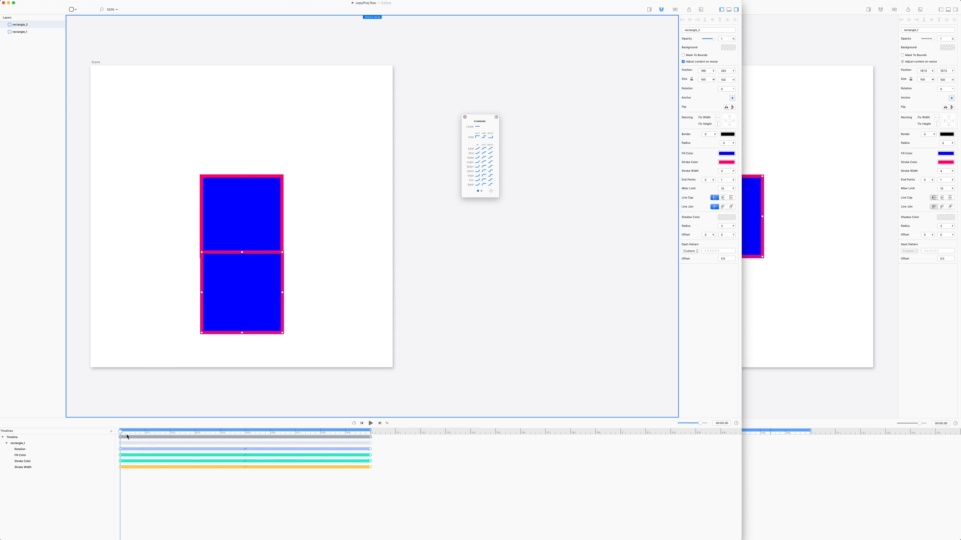
{"action": "key", "text": "super+shift+z"}
{"action": "key", "text": "space"}
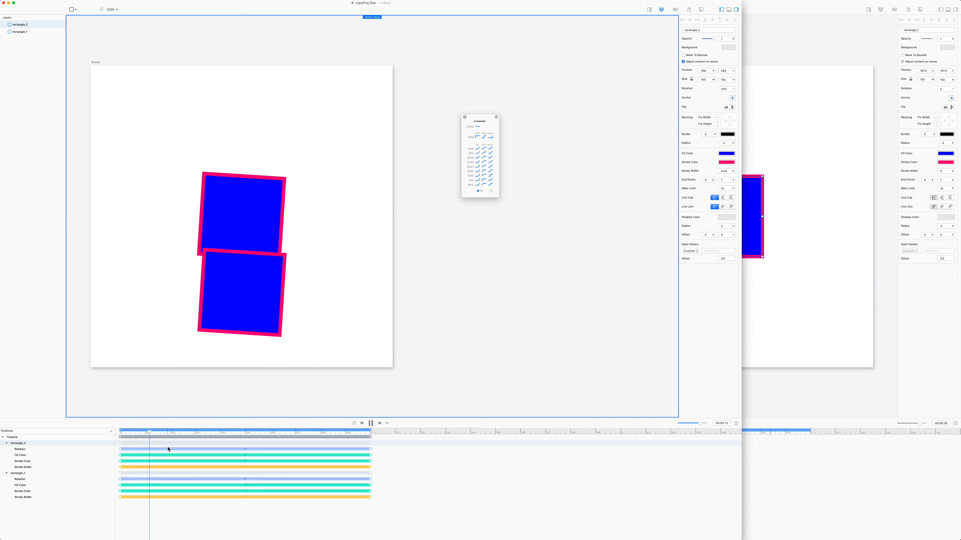
{"action": "key", "text": "space"}
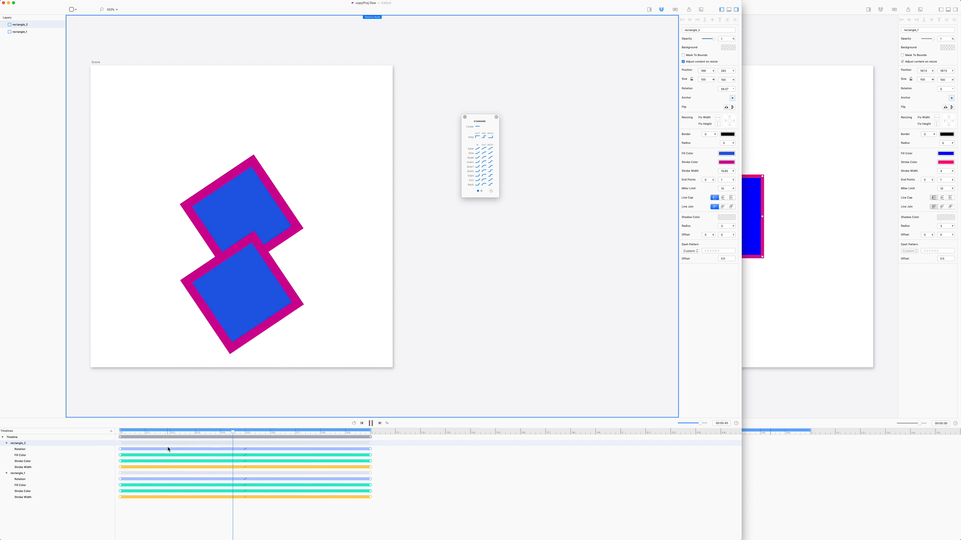
{"action": "key", "text": "space"}
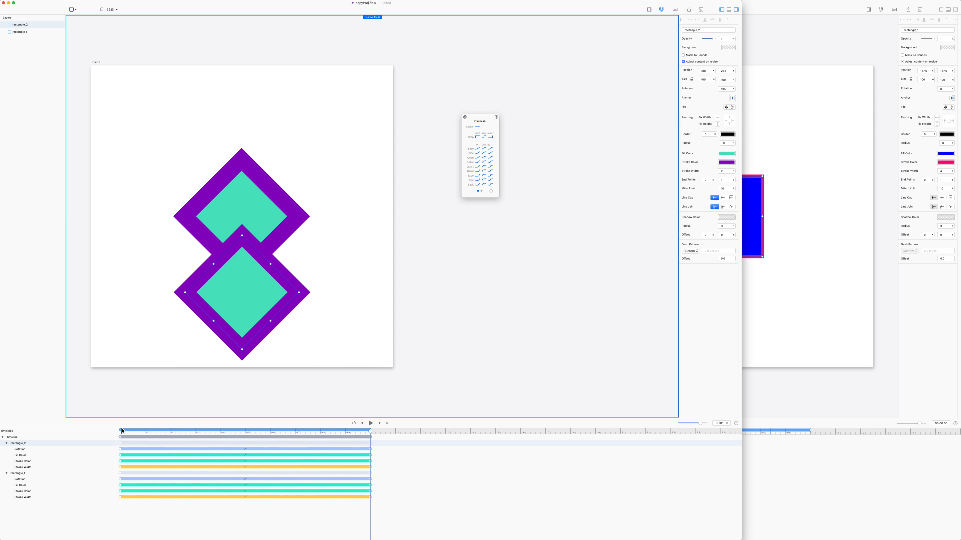
Return the playhead to 0 seconds and undo the keyframe paste on rectangle_2.
{"action": "left_click", "coordinate": [122, 430]}
{"action": "left_click", "coordinate": [255, 469]}
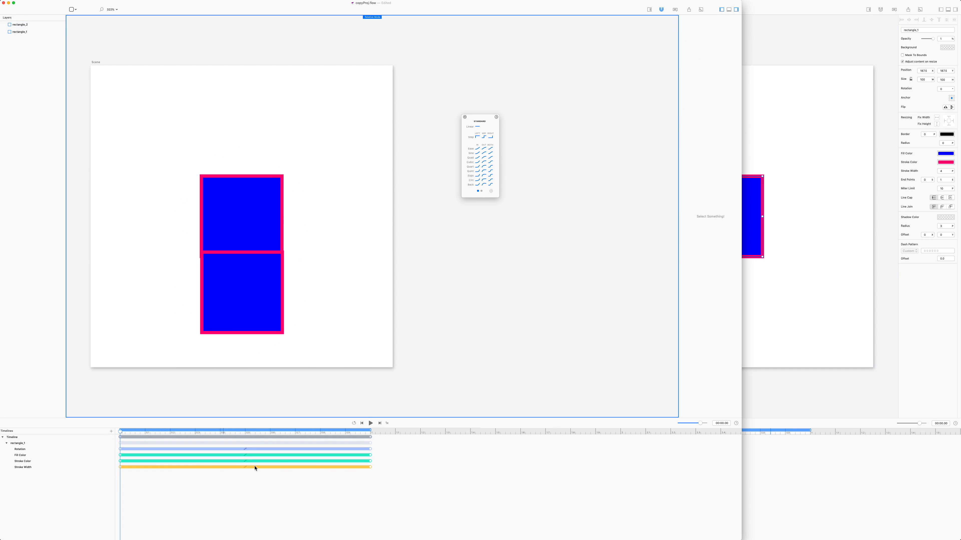
Copy rectangle_1's rotation keyframes, paste them onto rectangle_2, and preview both rectangles rotating together.
{"action": "left_click", "coordinate": [370, 450]}
{"action": "left_click", "coordinate": [276, 283]}
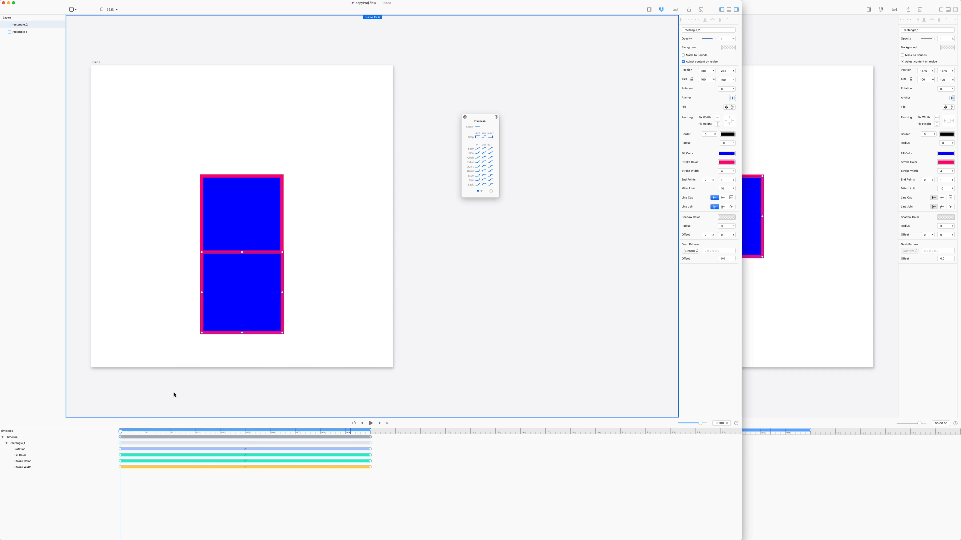
{"action": "left_click_drag", "start_coordinate": [121, 431], "coordinate": [497, 428]}
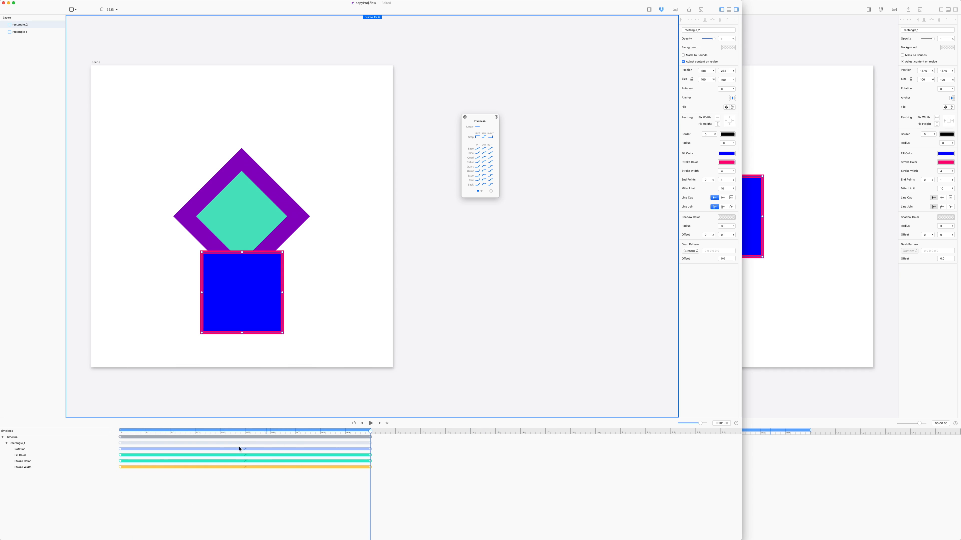
{"action": "key", "text": "super+v"}
{"action": "left_click", "coordinate": [154, 360]}
{"action": "key", "text": "space"}
{"action": "key", "text": "space"}
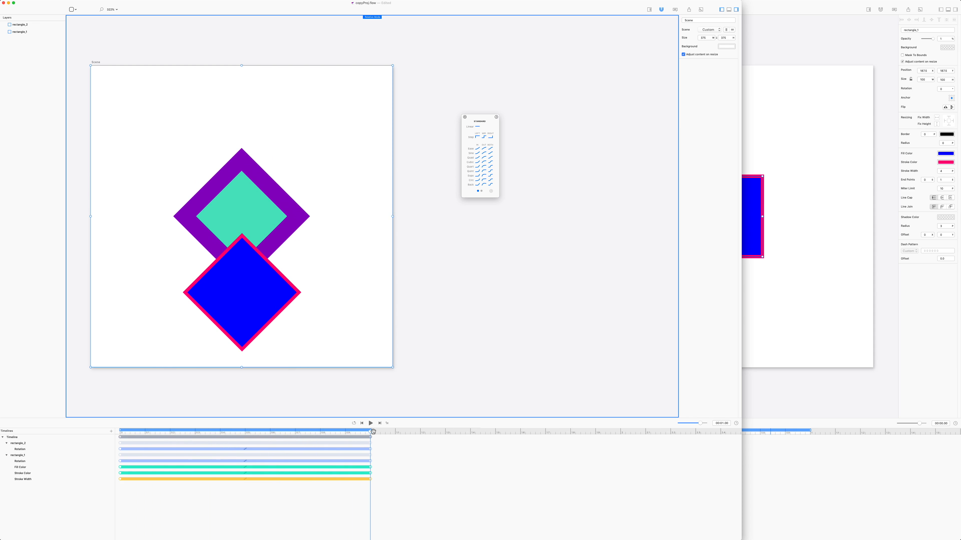
Set rectangle_1's rotation to 90 at the 0.5-second mark and preview the animation.
{"action": "left_click_drag", "start_coordinate": [371, 432], "coordinate": [246, 435]}
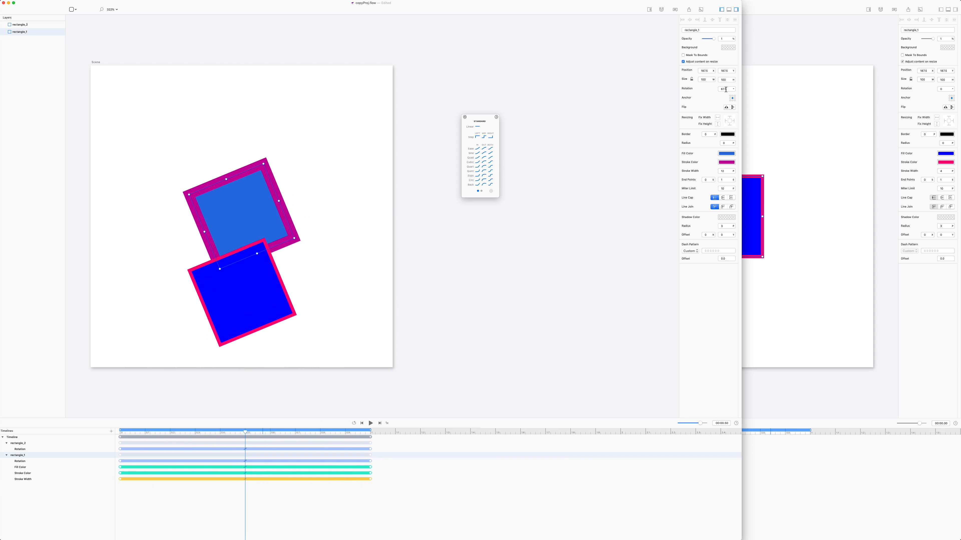
{"action": "left_click", "coordinate": [726, 89]}
{"action": "type", "text": "90"}
{"action": "key", "text": "Return"}
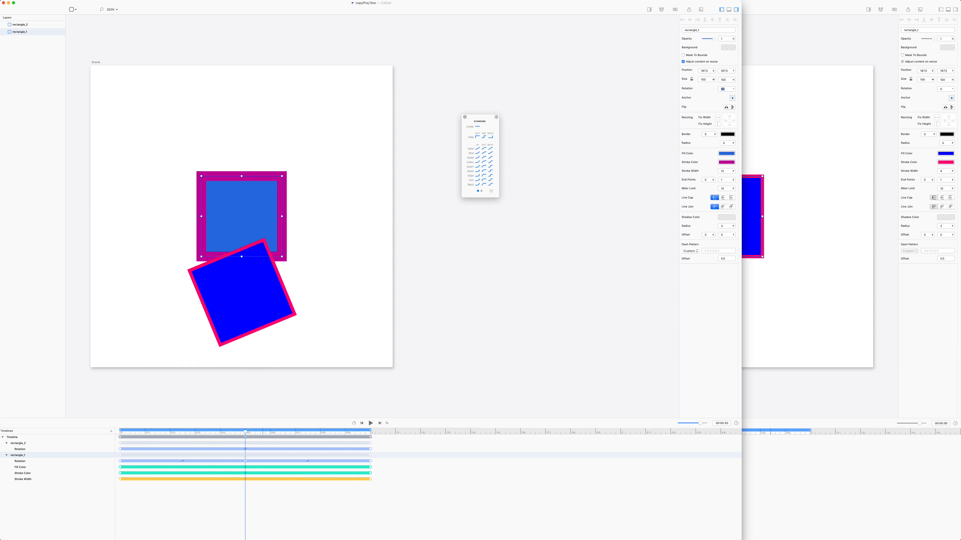
{"action": "left_click", "coordinate": [199, 49]}
{"action": "key", "text": "space"}
{"action": "key", "text": "space"}
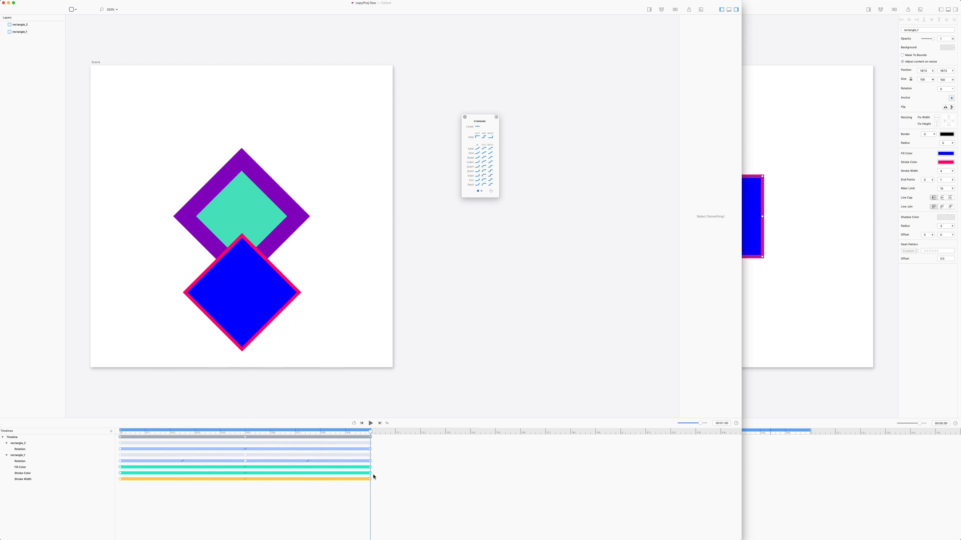
Copy rectangle_1's rotation keyframes and delete the existing rotation keyframes of rectangle_2.
{"action": "left_click_drag", "start_coordinate": [384, 457], "coordinate": [118, 465]}
{"action": "left_click", "coordinate": [370, 449]}
{"action": "key", "text": "Delete"}
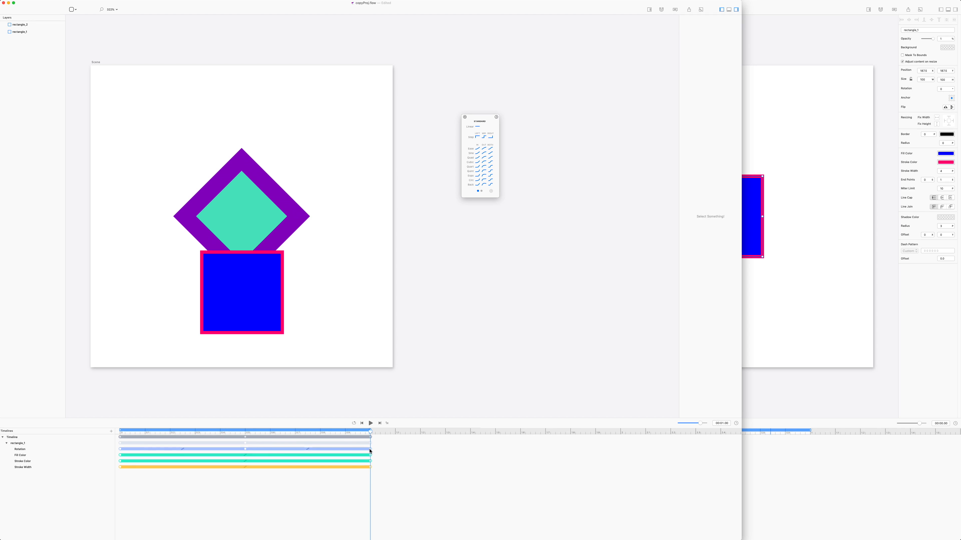
Paste the copied rotation keyframes onto rectangle_2, preview the animation, and select its rotation keyframes to check them.
{"action": "left_click", "coordinate": [250, 281]}
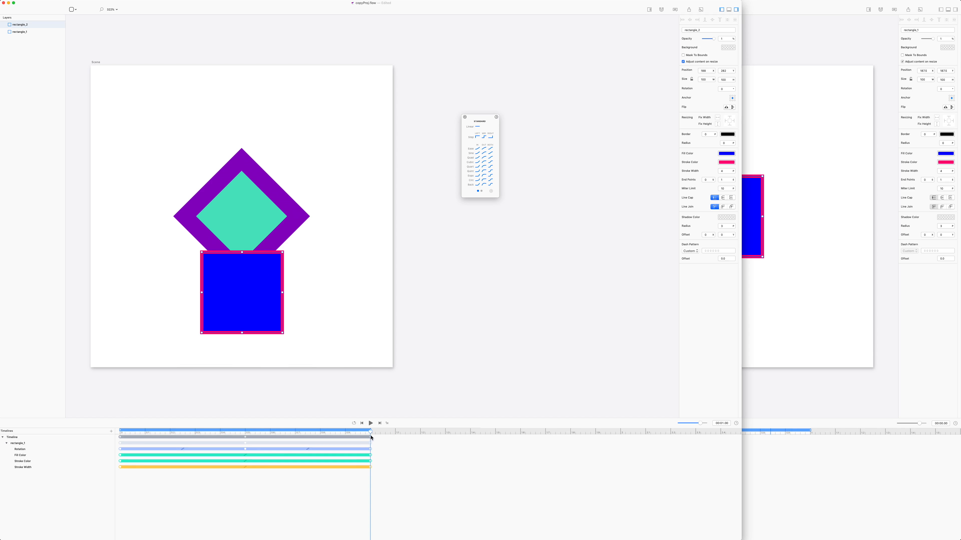
{"action": "left_click_drag", "start_coordinate": [371, 438], "coordinate": [28, 437]}
{"action": "key", "text": "super+z"}
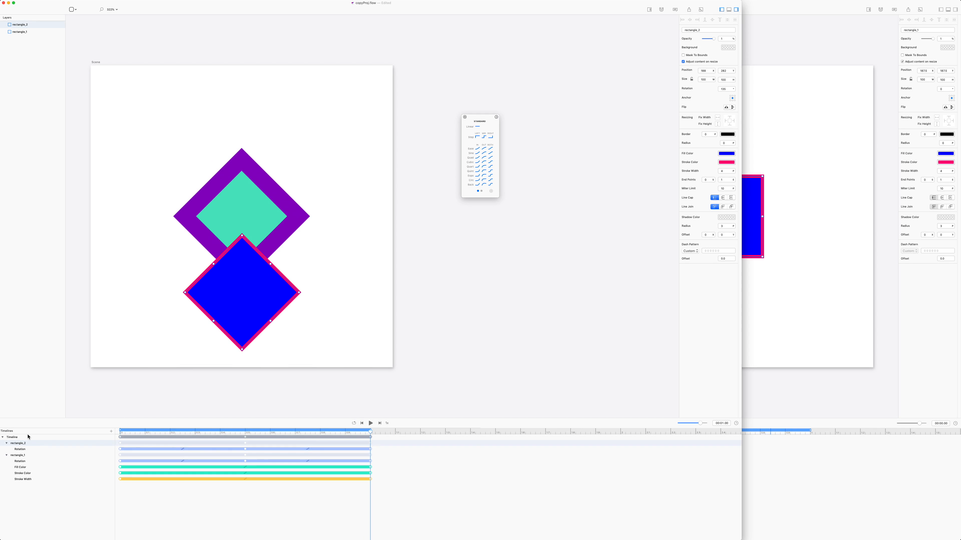
{"action": "key", "text": "space"}
{"action": "left_click", "coordinate": [376, 449]}
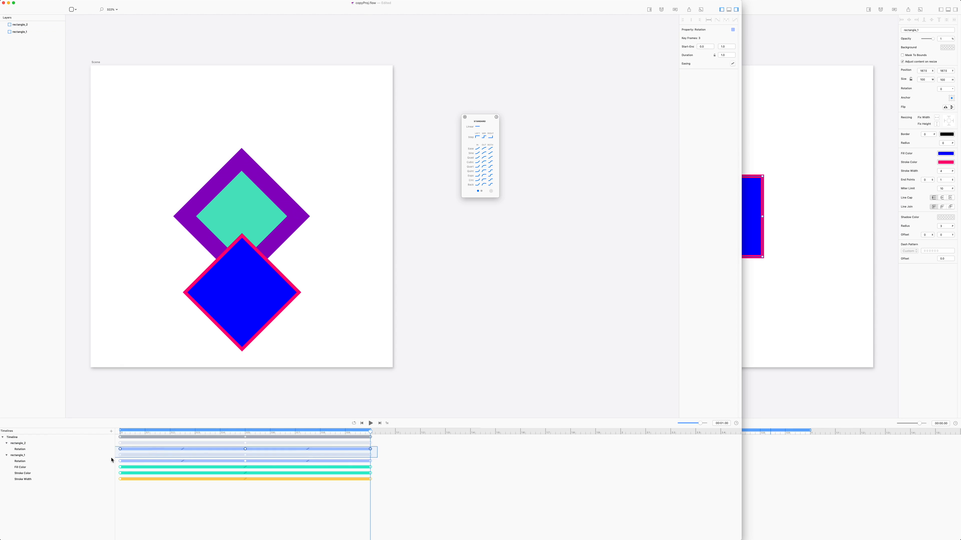
{"action": "left_click", "coordinate": [193, 172]}
{"action": "key", "text": "space"}
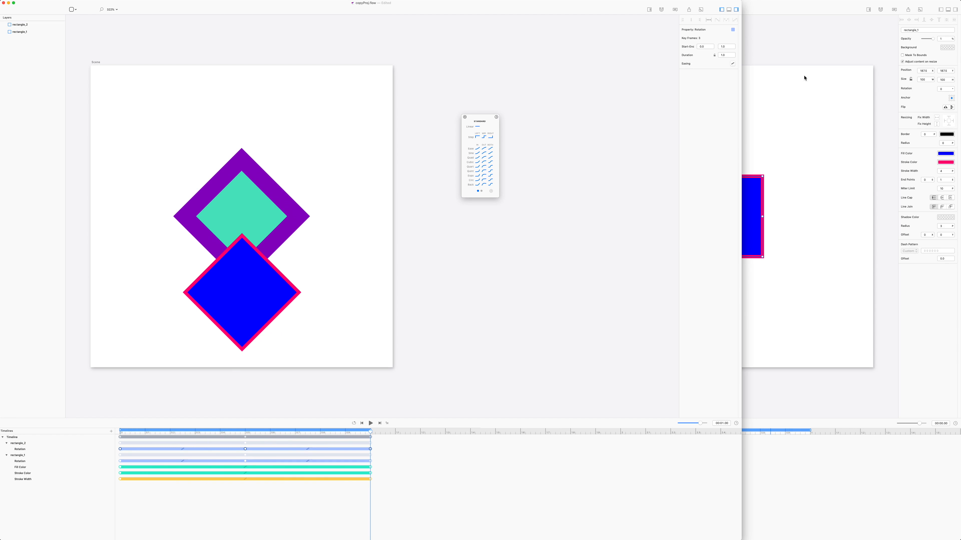
Fit the copyProj window to one half of the screen beside pasteProj and select rectangle_1 for copying.
{"action": "left_click", "coordinate": [256, 196]}
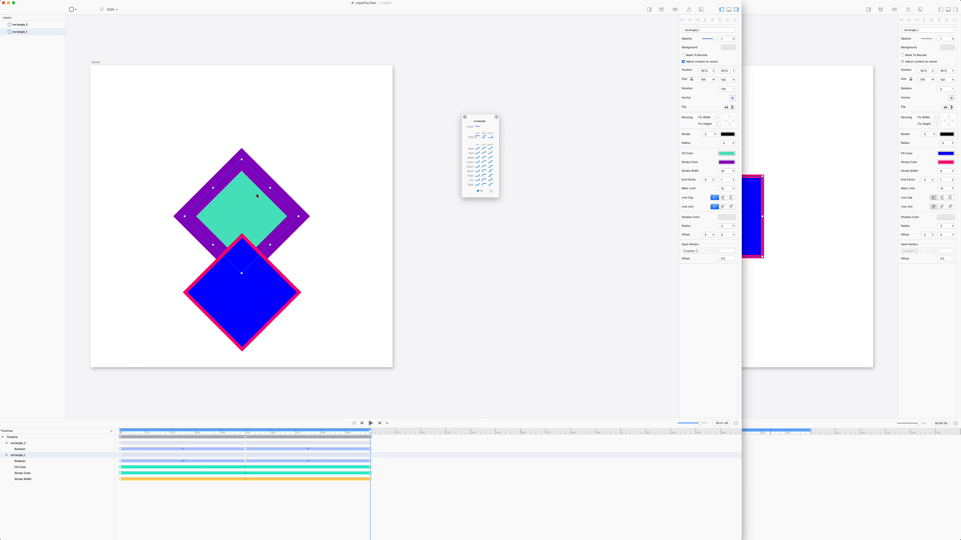
{"action": "key", "text": "ctrl+alt+Left"}
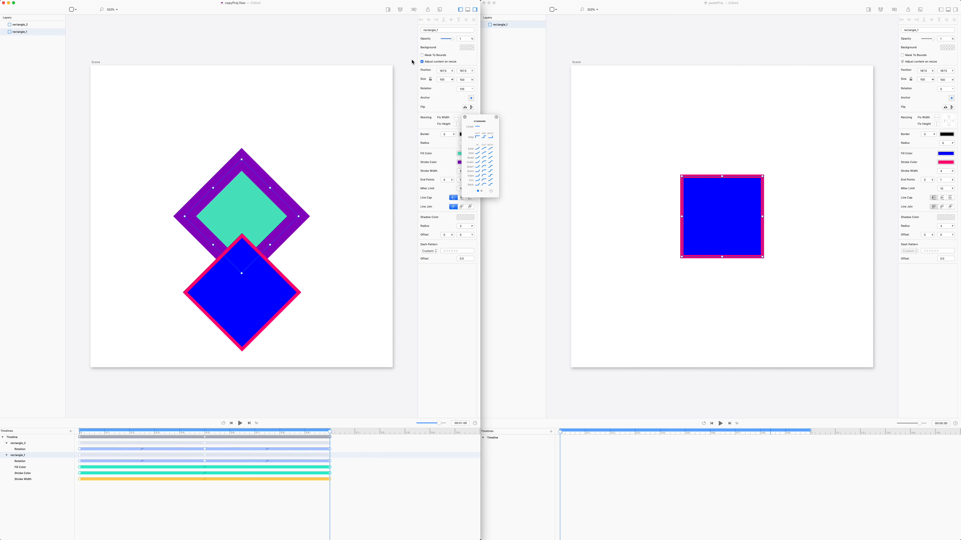
{"action": "left_click", "coordinate": [252, 103]}
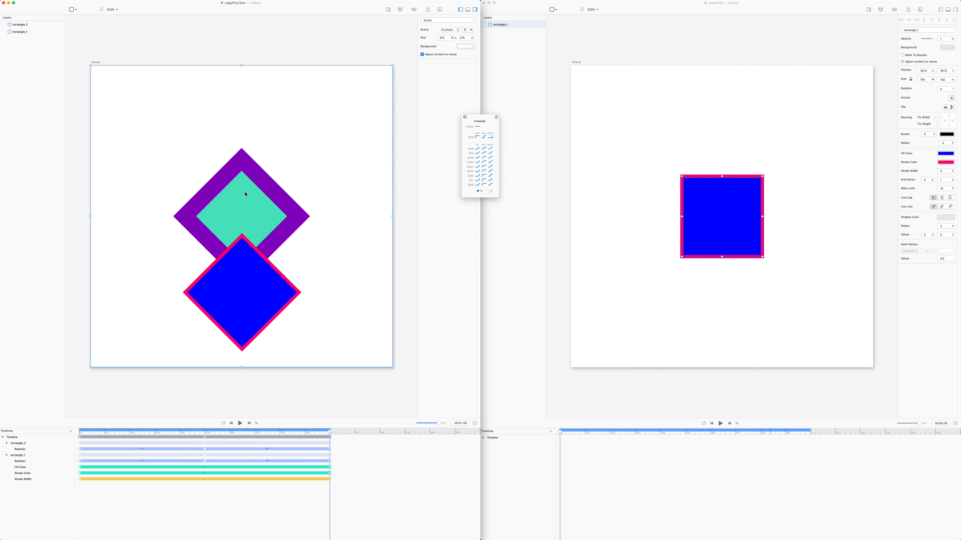
{"action": "left_click", "coordinate": [253, 189]}
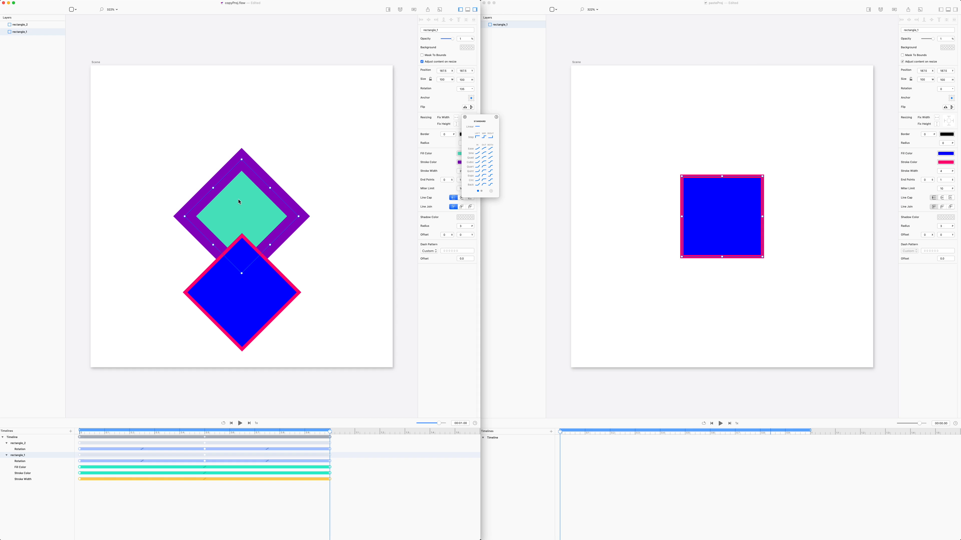
Paste the copied rectangle_1 in place with keyvalues into the pasteProj project and preview its animation.
{"action": "left_click", "coordinate": [652, 242]}
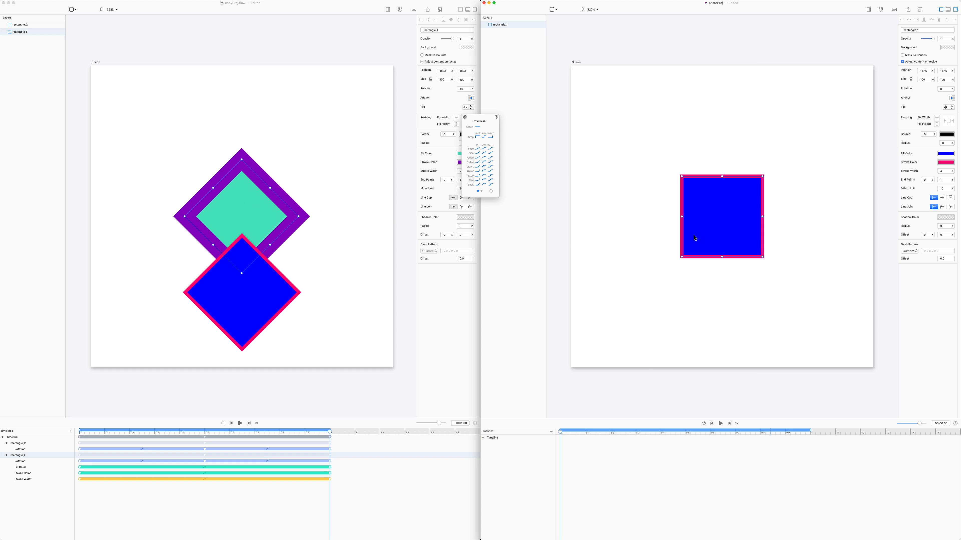
{"action": "left_click", "coordinate": [51, 3]}
{"action": "mouse_move", "coordinate": [40, 3]}
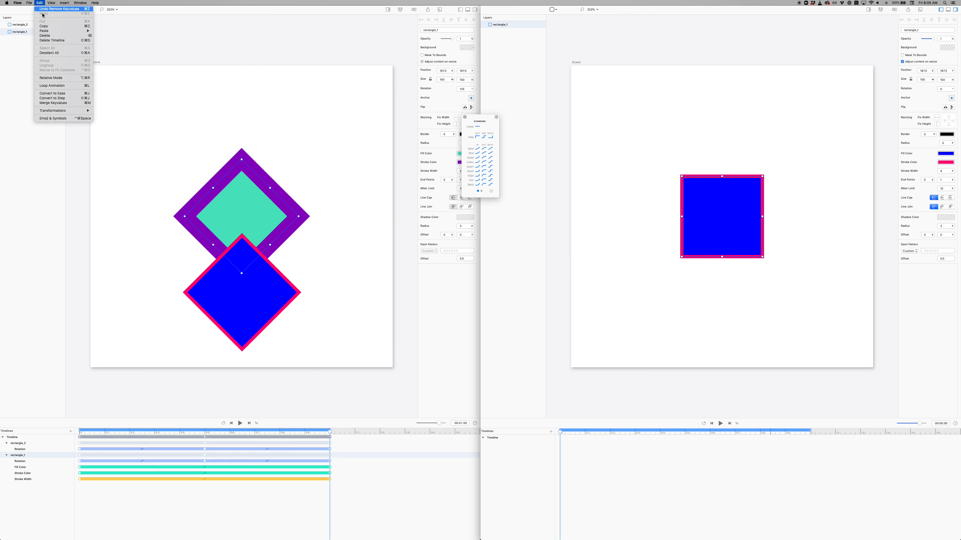
{"action": "mouse_move", "coordinate": [76, 31]}
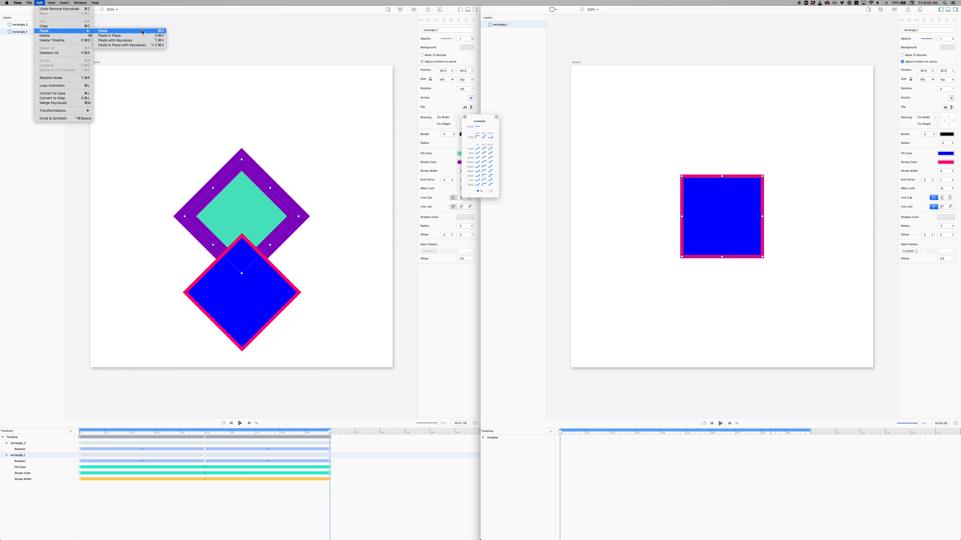
{"action": "left_click", "coordinate": [143, 46]}
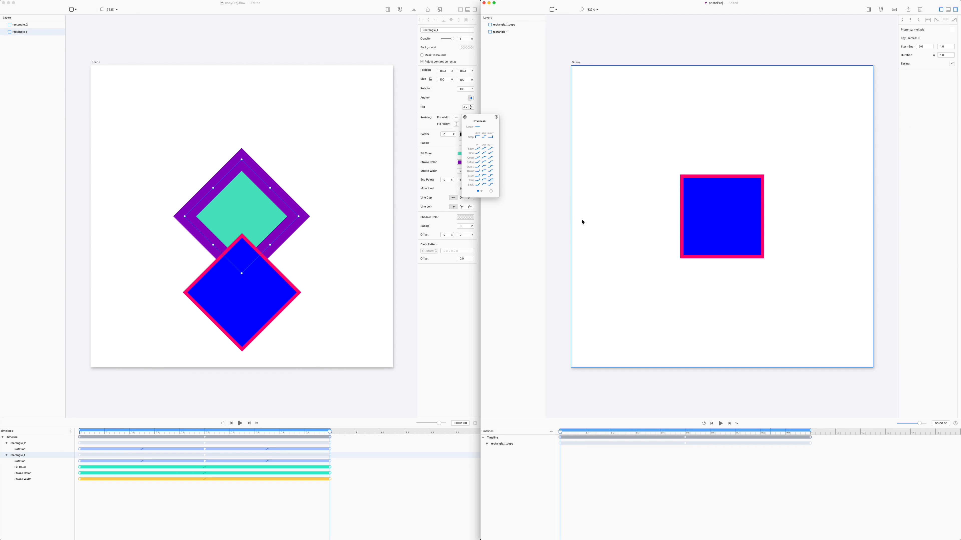
{"action": "left_click", "coordinate": [614, 232]}
{"action": "key", "text": "space"}
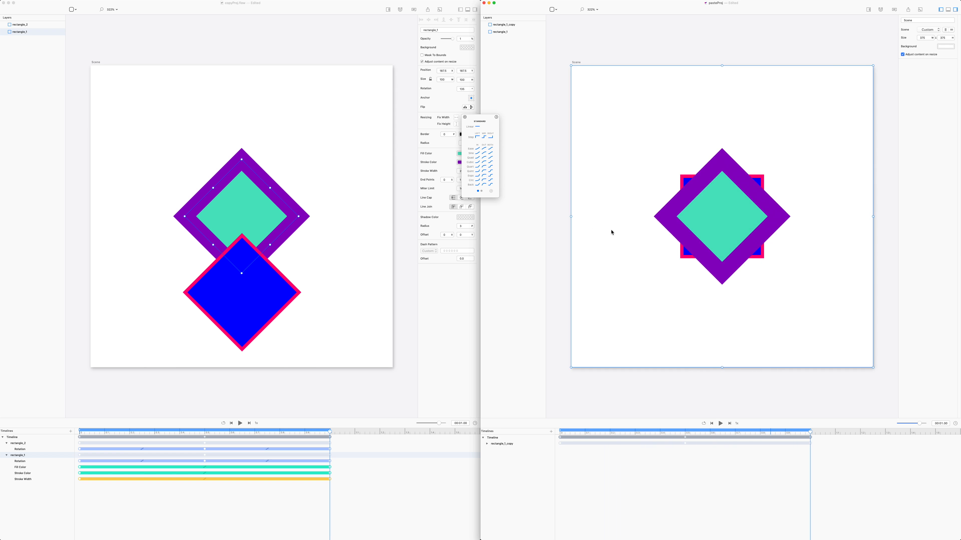
{"action": "key", "text": "space"}
Select and copy all rotation, fill color, stroke color and stroke width keyframes of rectangle_1 in copyProj.
{"action": "left_click", "coordinate": [454, 289]}
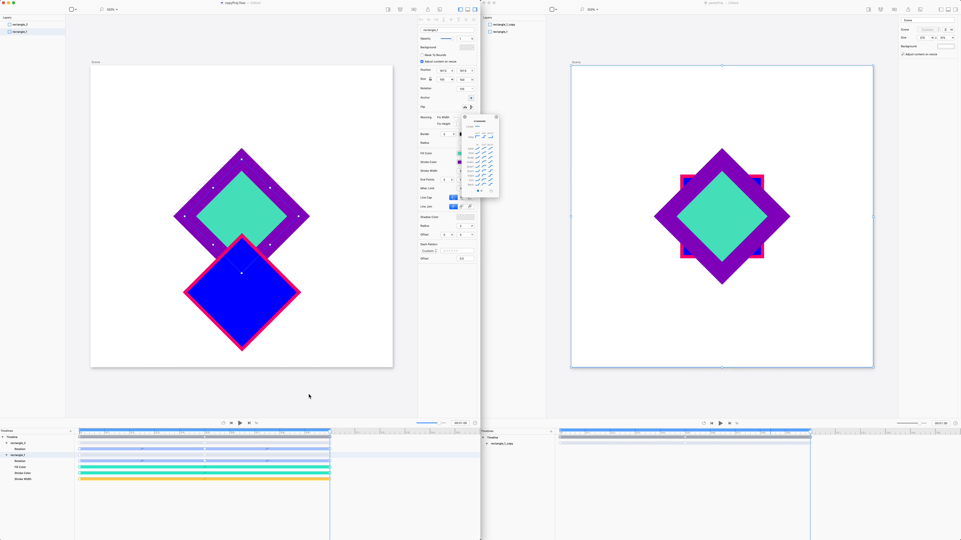
{"action": "left_click_drag", "start_coordinate": [344, 488], "coordinate": [60, 460]}
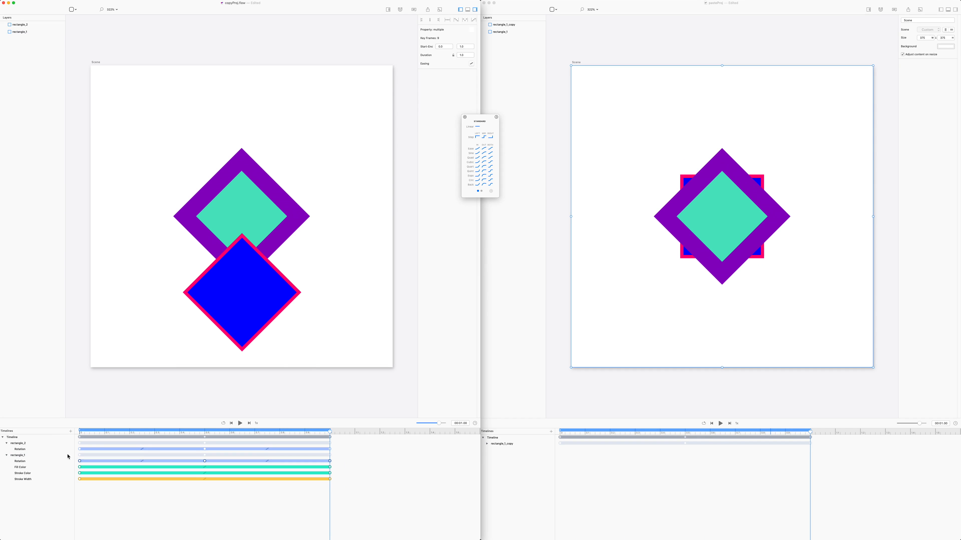
{"action": "left_click", "coordinate": [688, 183]}
{"action": "left_click_drag", "start_coordinate": [723, 210], "coordinate": [630, 136]}
{"action": "left_click", "coordinate": [716, 199]}
{"action": "key", "text": "super+a"}
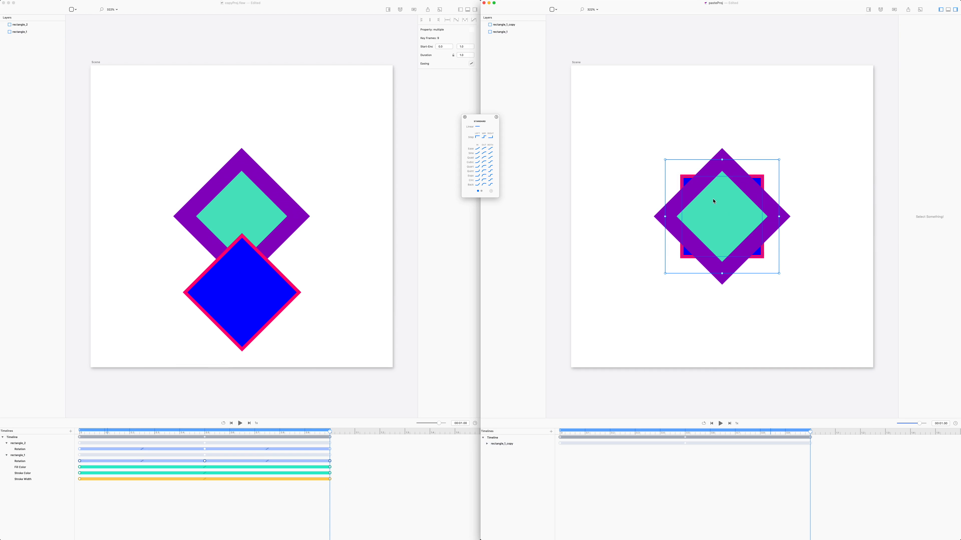
{"action": "left_click_drag", "start_coordinate": [714, 202], "coordinate": [714, 203]}
{"action": "key", "text": "Escape"}
{"action": "key", "text": "super+z"}
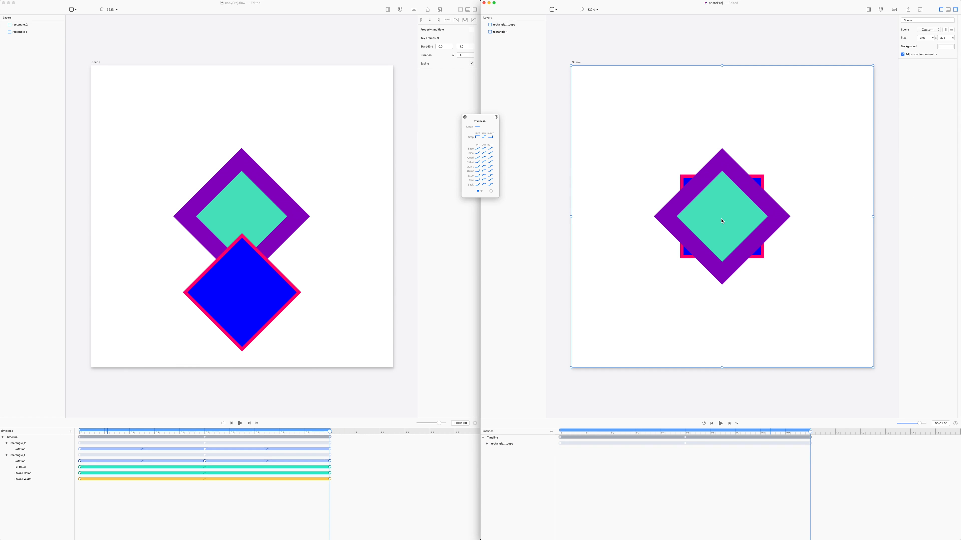
Move the pasted rectangle_1_copy in pasteProj up and to the left at the 1-second mark, away from the original rectangle.
{"action": "left_click", "coordinate": [521, 32]}
{"action": "left_click", "coordinate": [515, 24]}
{"action": "left_click_drag", "start_coordinate": [722, 211], "coordinate": [640, 129]}
Paste the copied keyframes onto pasteProj's original rectangle_1 starting at 0 seconds and preview both rectangles animating.
{"action": "left_click", "coordinate": [724, 205]}
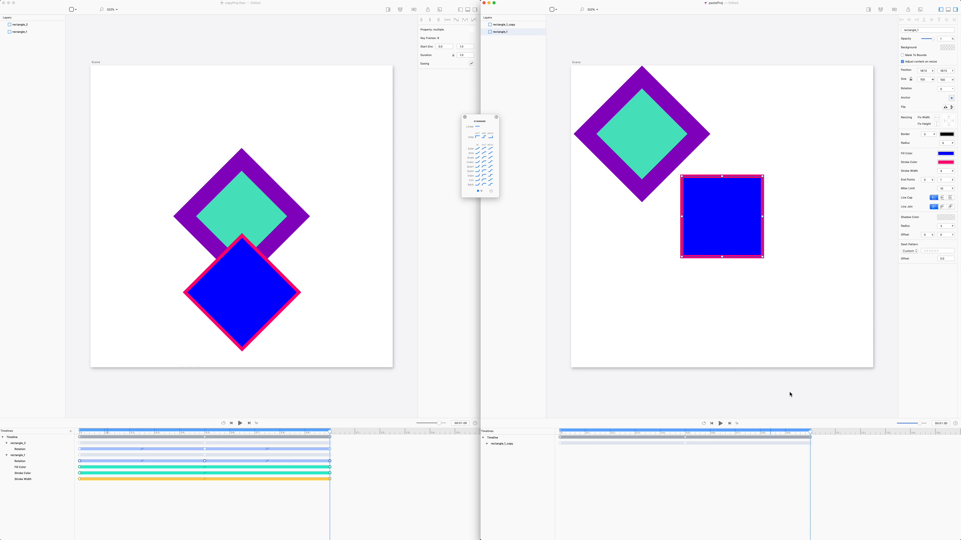
{"action": "left_click_drag", "start_coordinate": [810, 431], "coordinate": [492, 424]}
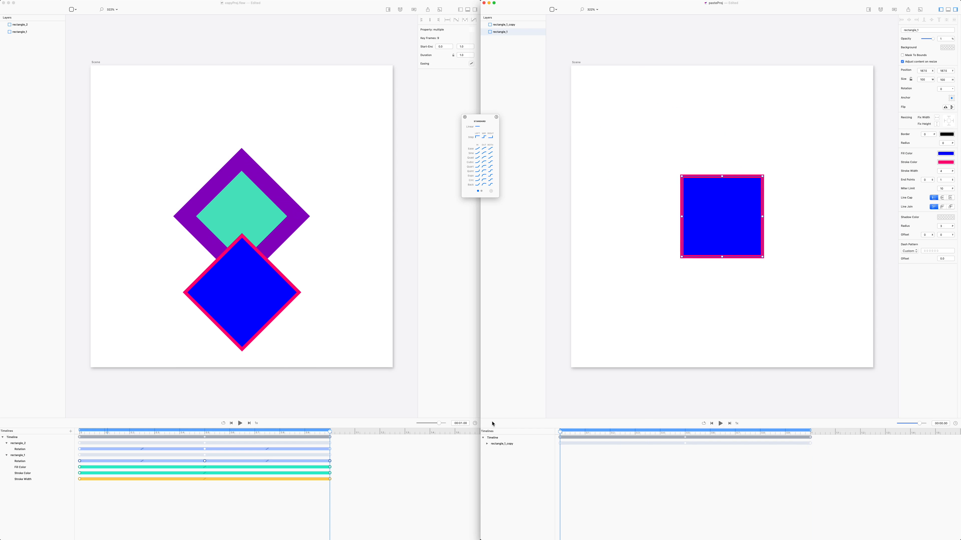
{"action": "key", "text": "super+v"}
{"action": "left_click", "coordinate": [595, 306]}
{"action": "key", "text": "space"}
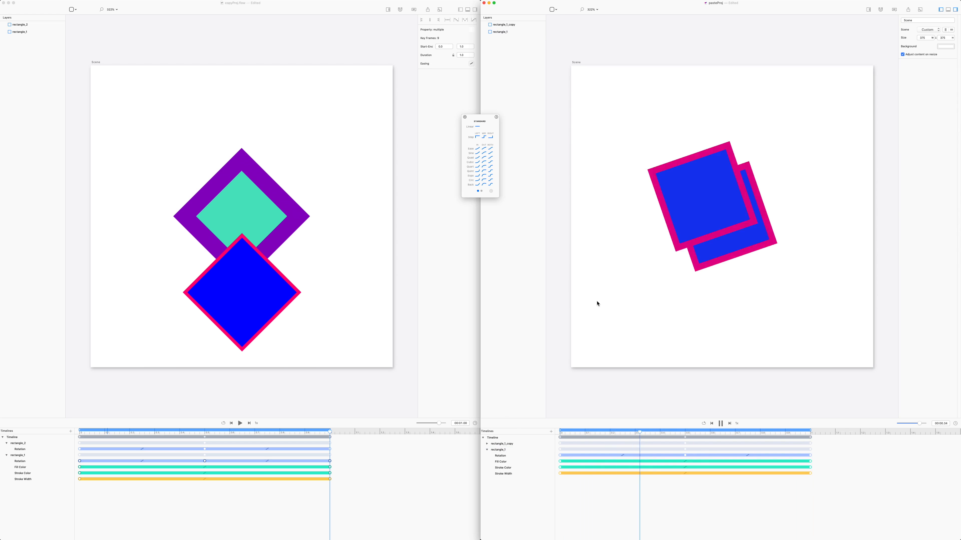